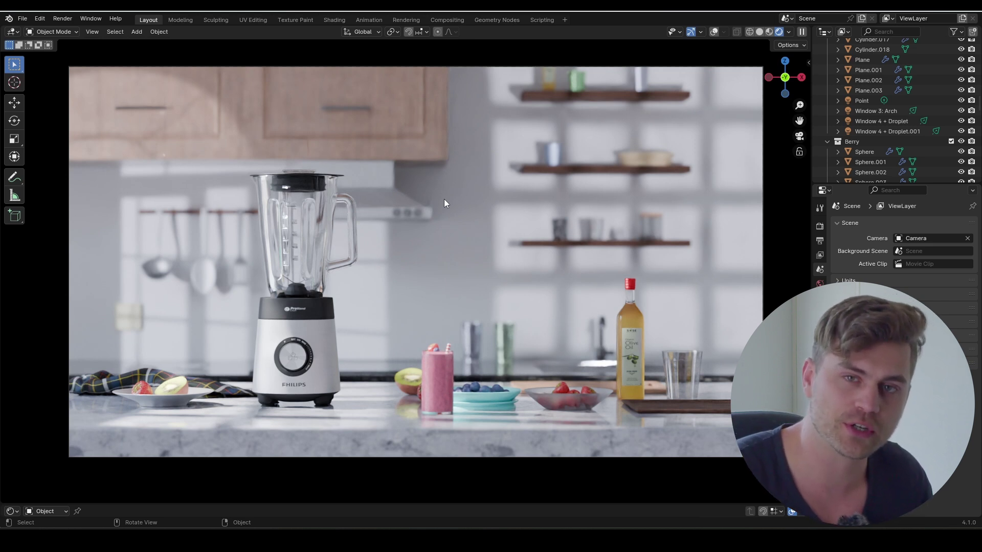
Step: Turn on the viewport overlays and frame the smoothie glass for close-up work
click(431, 370)
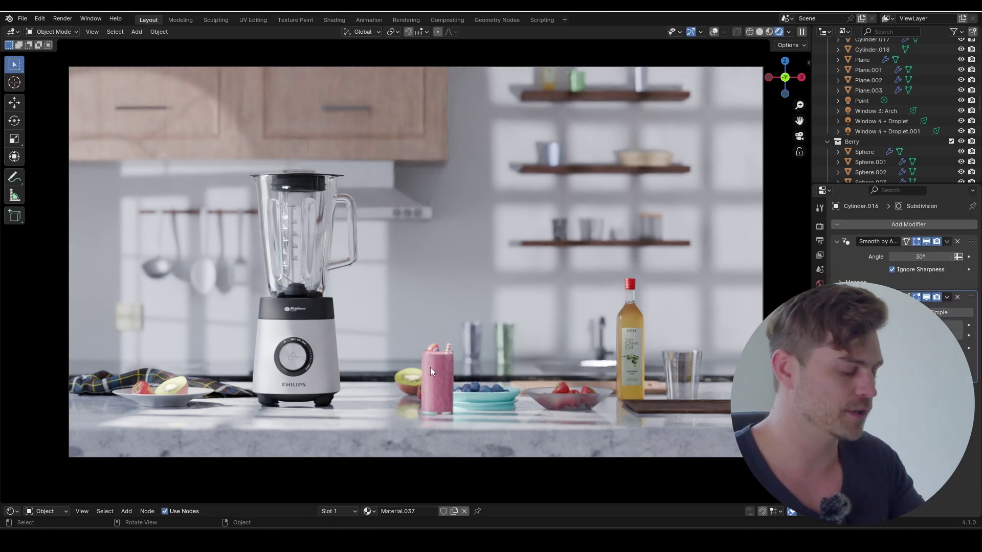
click(715, 32)
key(KP_Decimal)
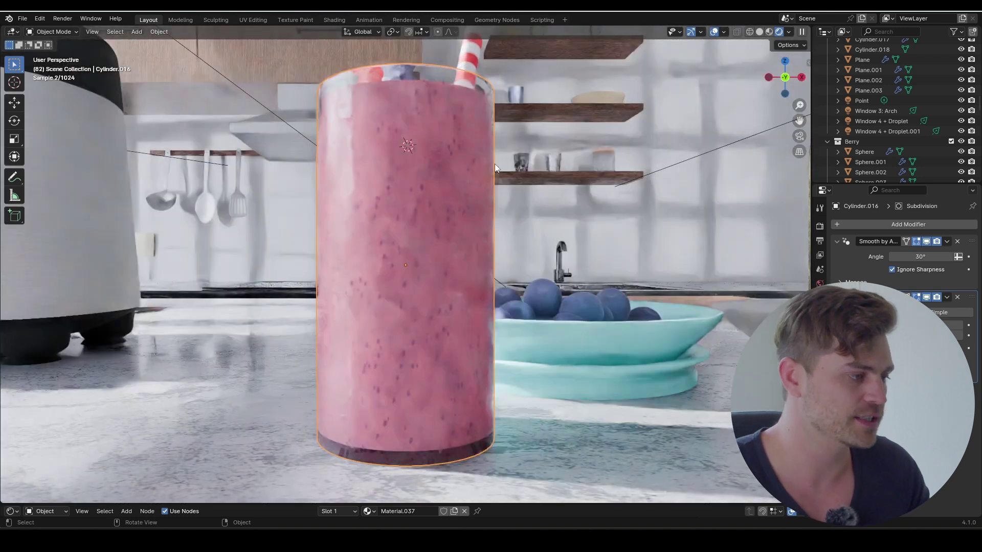
Step: Hollow out the striped straw by insetting its top face slightly and extruding it inward by about 0.014 m
middle_drag(454, 187, 418, 235)
click(419, 235)
scroll(443, 234, up, 3)
key(Tab)
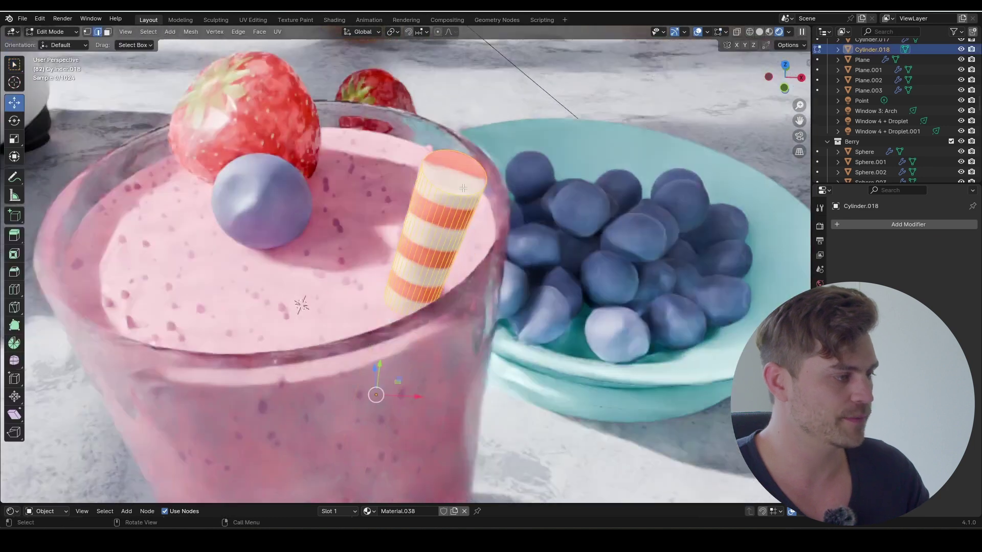
key(3)
click(452, 172)
key(i)
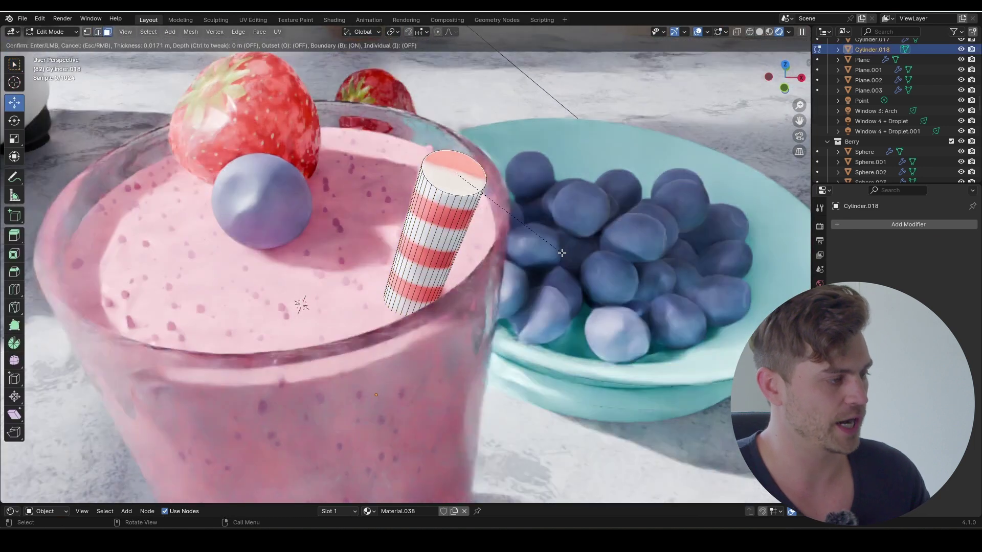
click(545, 243)
key(e)
click(499, 269)
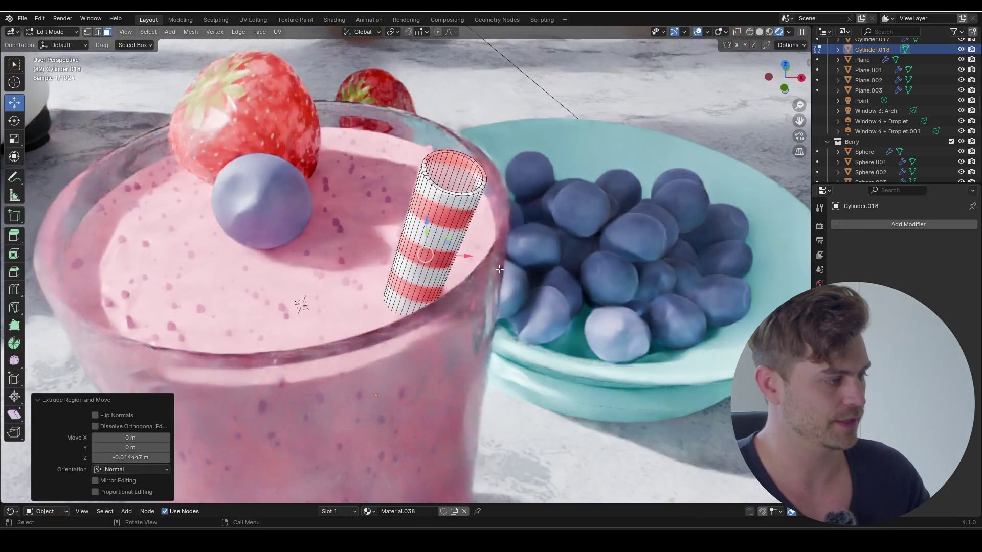
key(Tab)
Step: Snap the 3D cursor to the smoothie glass and add a Plain Axes empty there
middle_drag(498, 269, 410, 307)
click(404, 267)
key(shift+s)
click(409, 327)
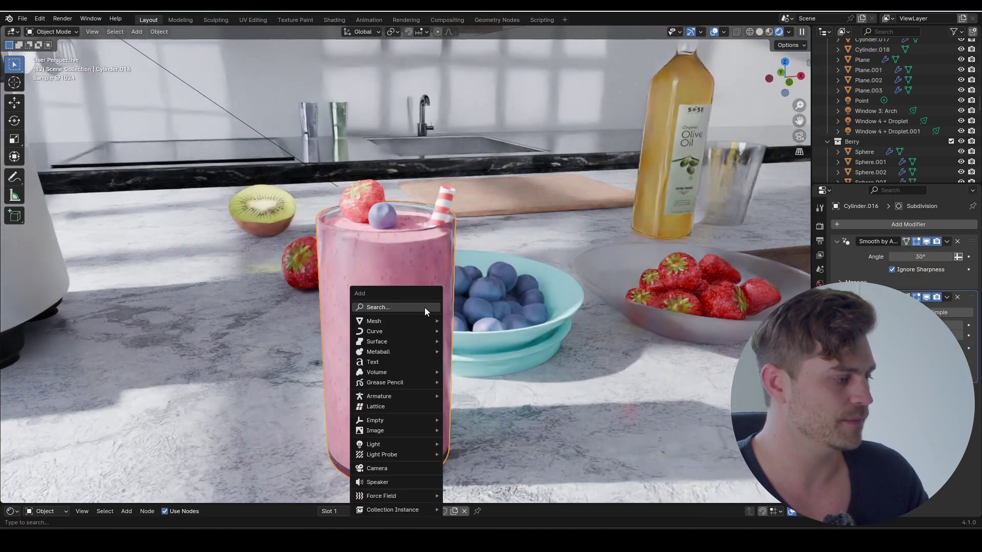
key(shift+a)
mouse_move(369, 425)
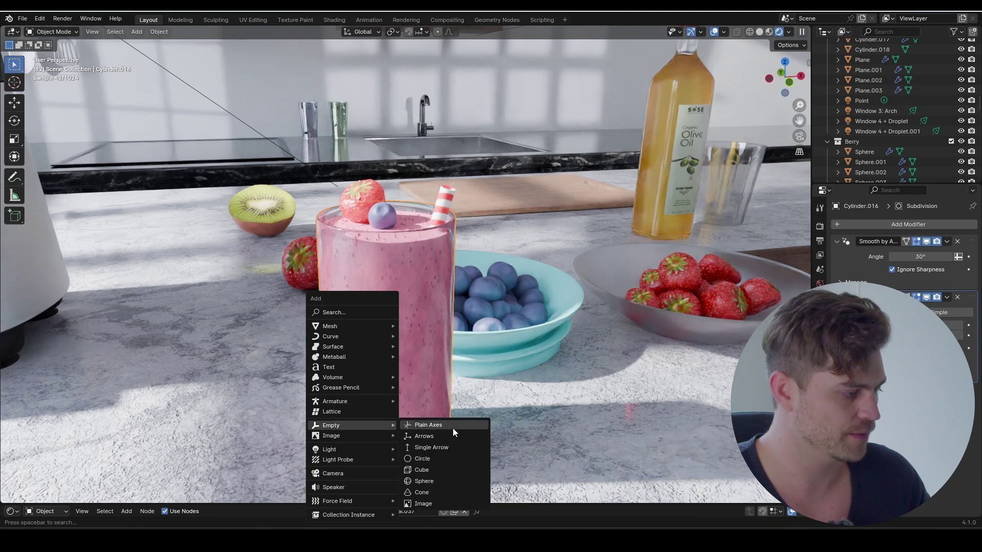
click(452, 428)
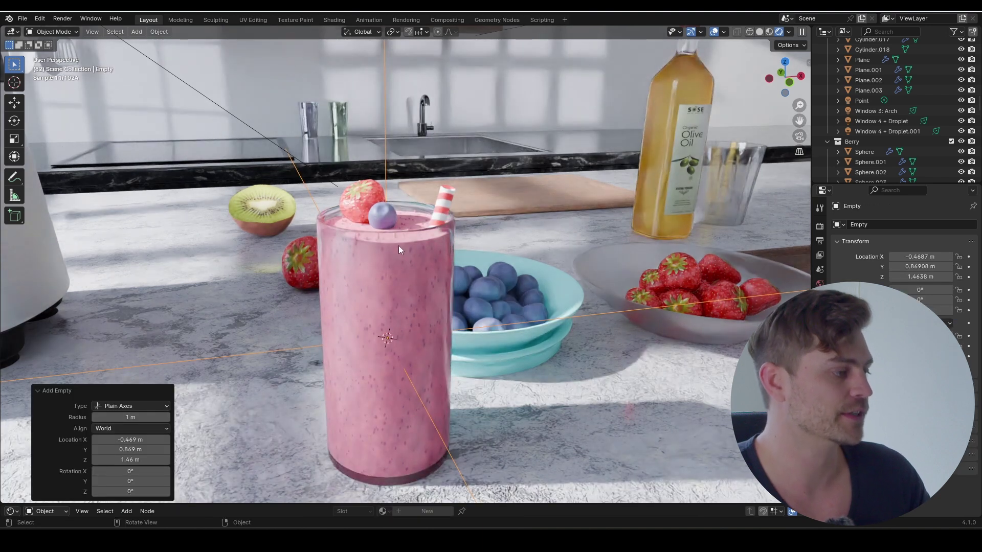
Step: Parent the glass, smoothie, straw and berry toppings to the new empty
middle_drag(398, 246, 414, 277)
click(413, 284)
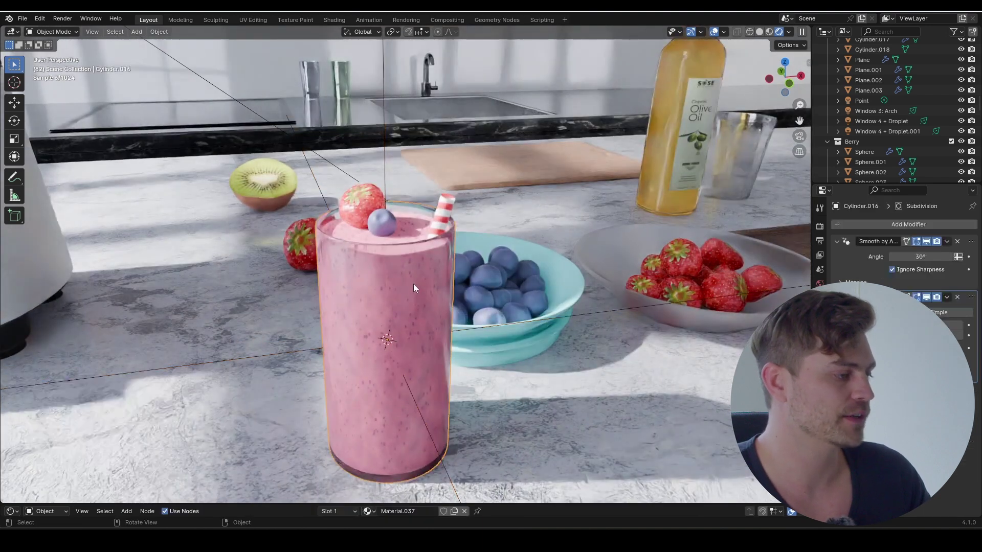
shift+click(407, 224)
shift+click(431, 218)
shift+click(367, 195)
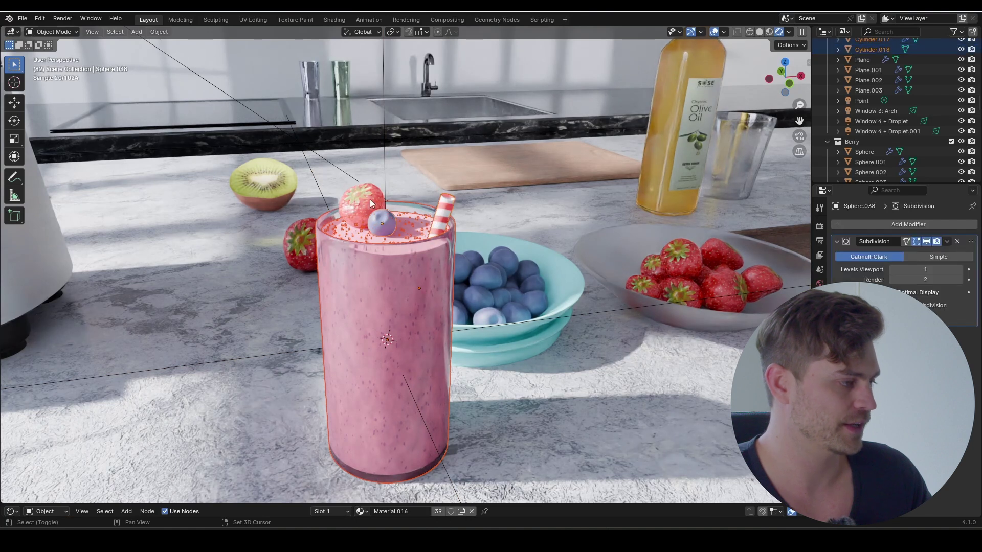
scroll(381, 195, down, 2)
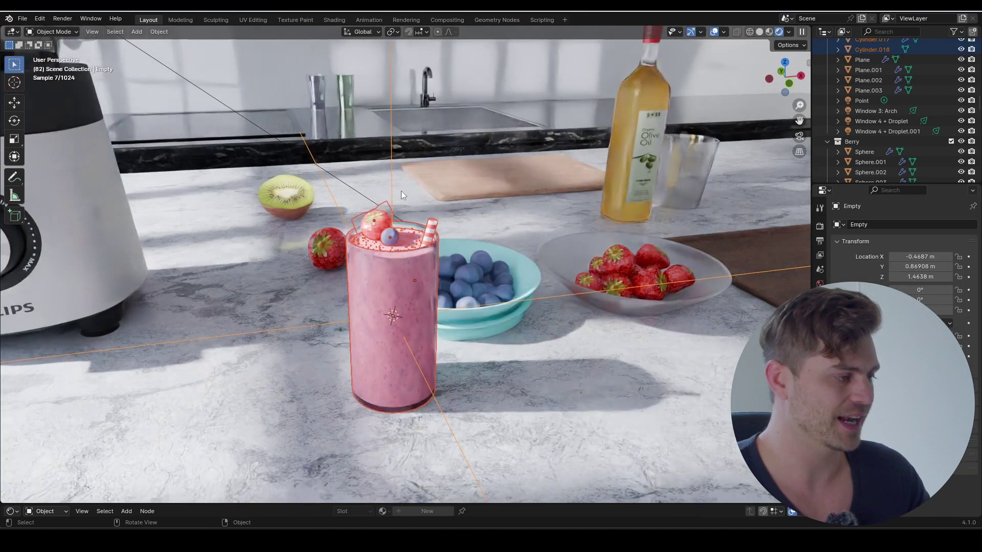
key(ctrl+p)
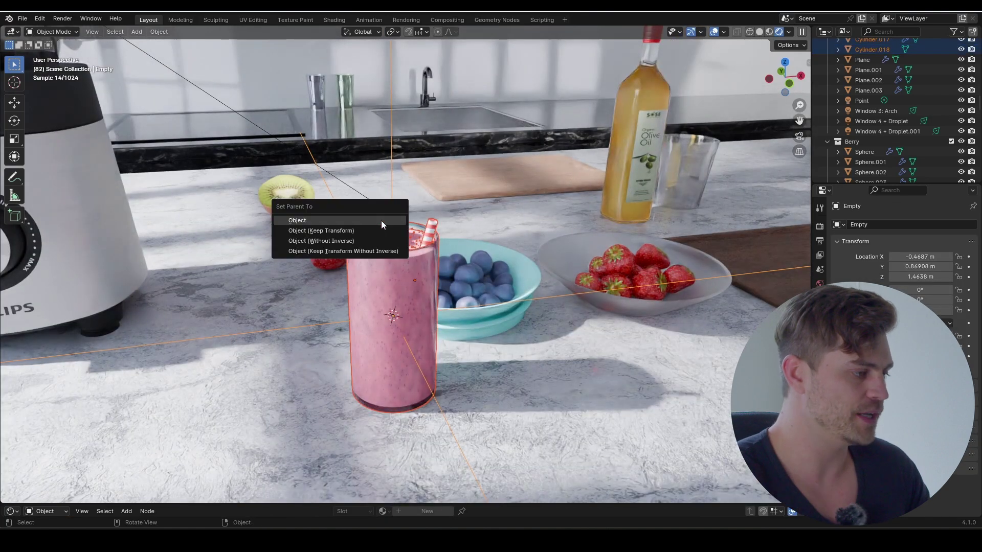
click(328, 241)
key(g)
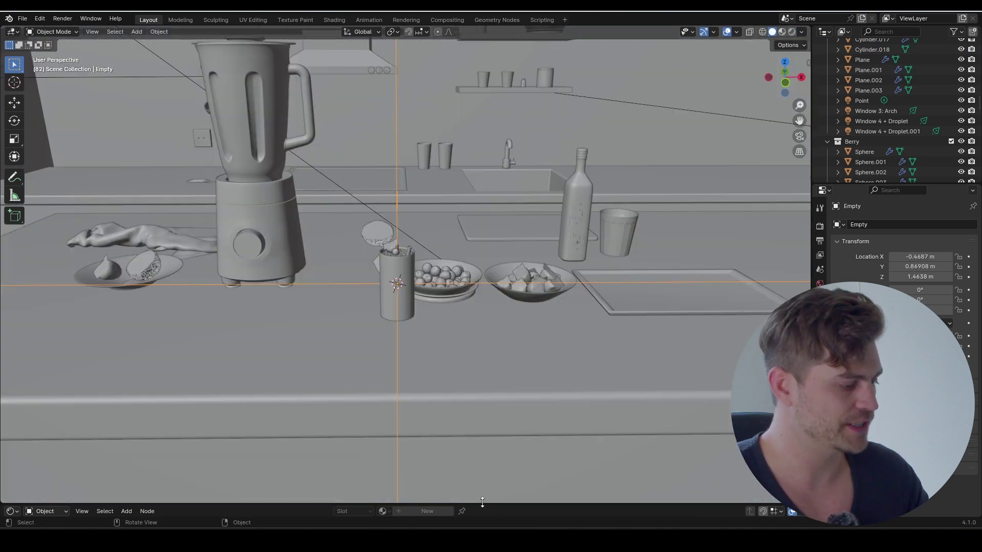
Step: Enlarge the lower editor area and switch it to the Timeline
drag(482, 502, 499, 320)
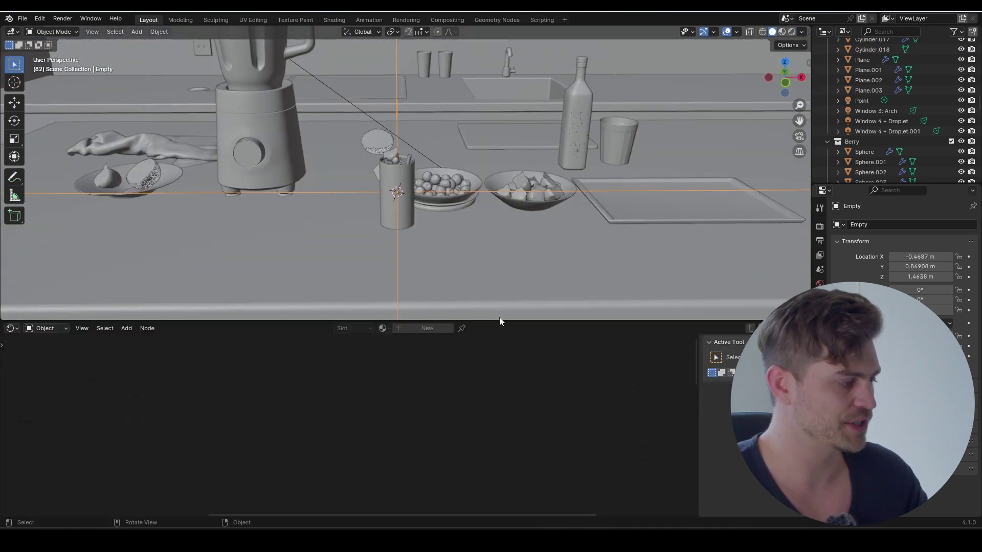
click(12, 329)
click(161, 366)
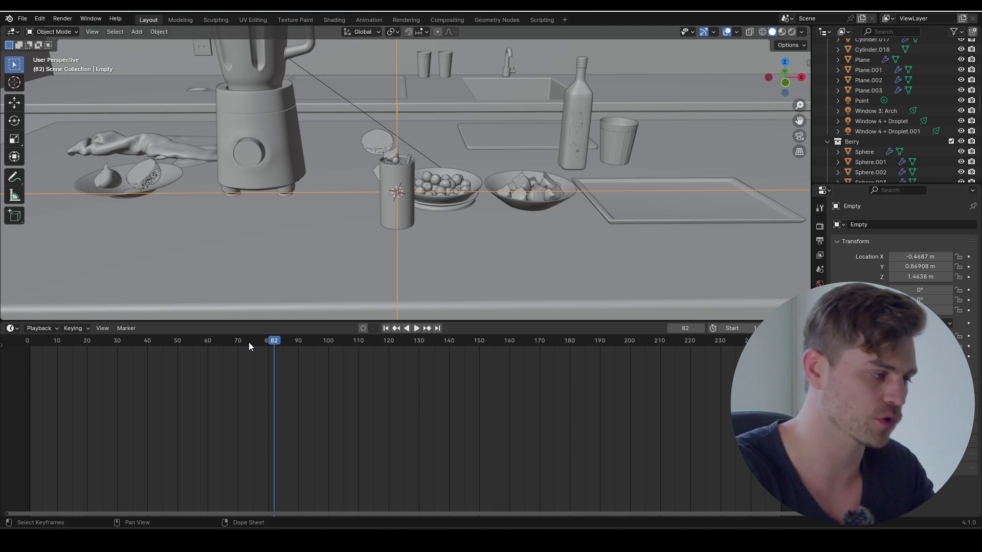
Step: Insert a transform keyframe on the empty at frame 80, keeping the glass in its current spot
key(space)
click(99, 341)
key(space)
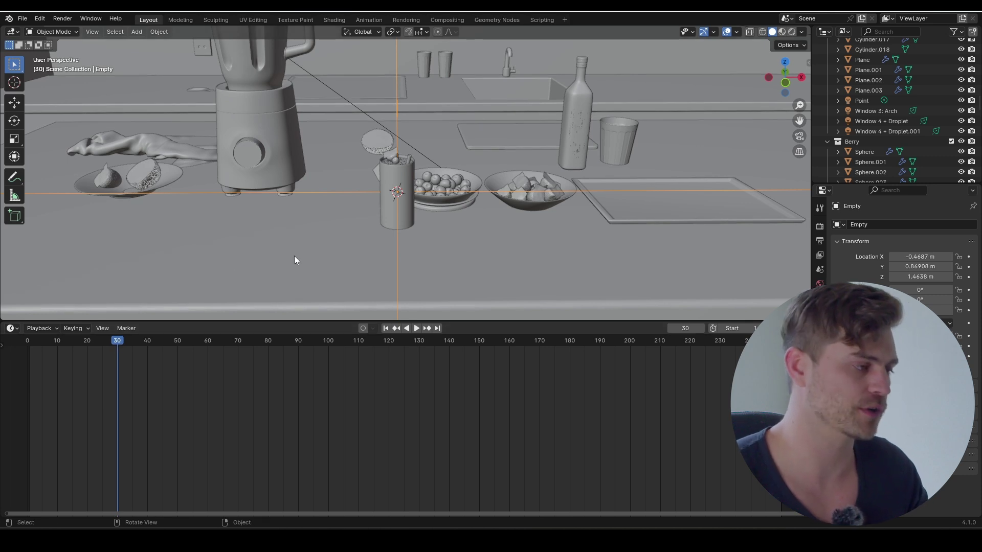
scroll(351, 241, down, 2)
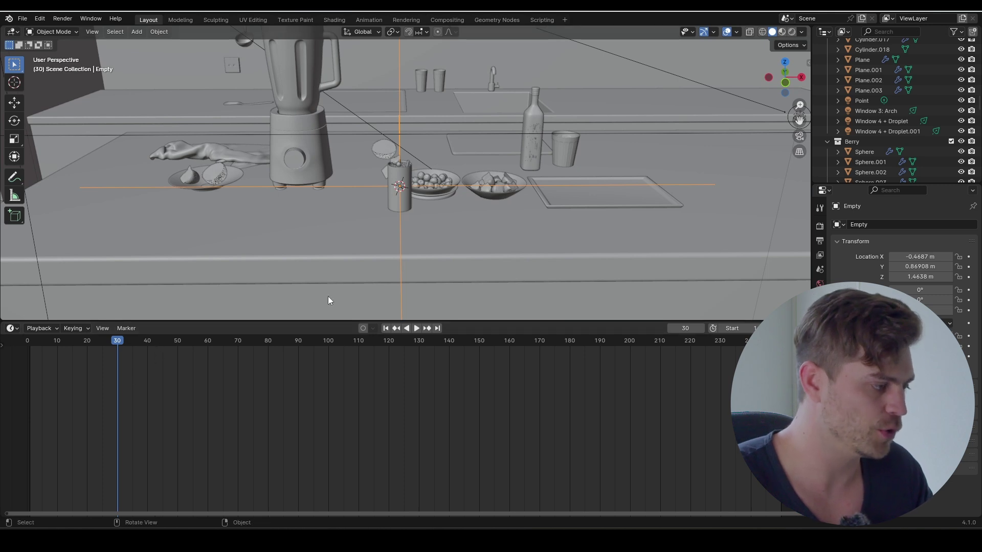
drag(130, 341, 269, 355)
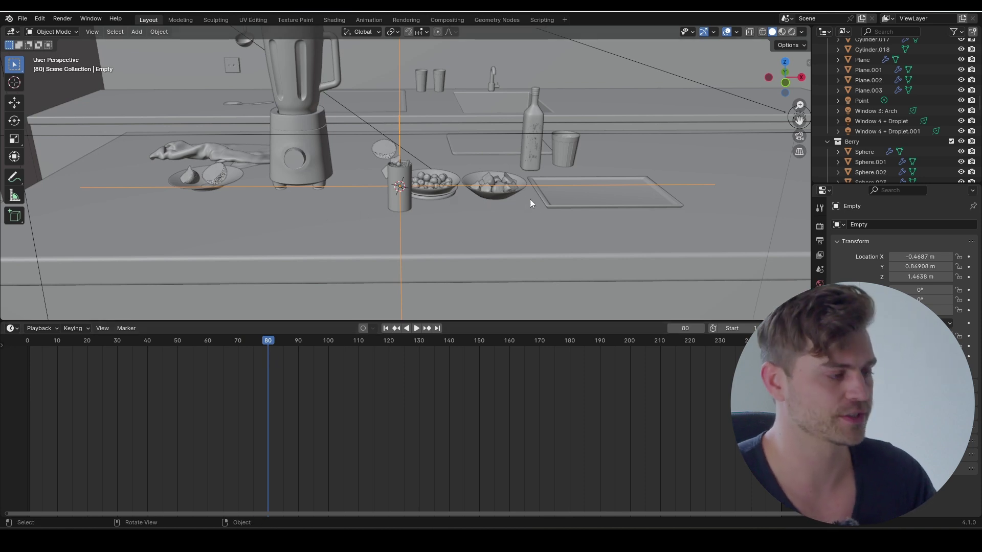
key(i)
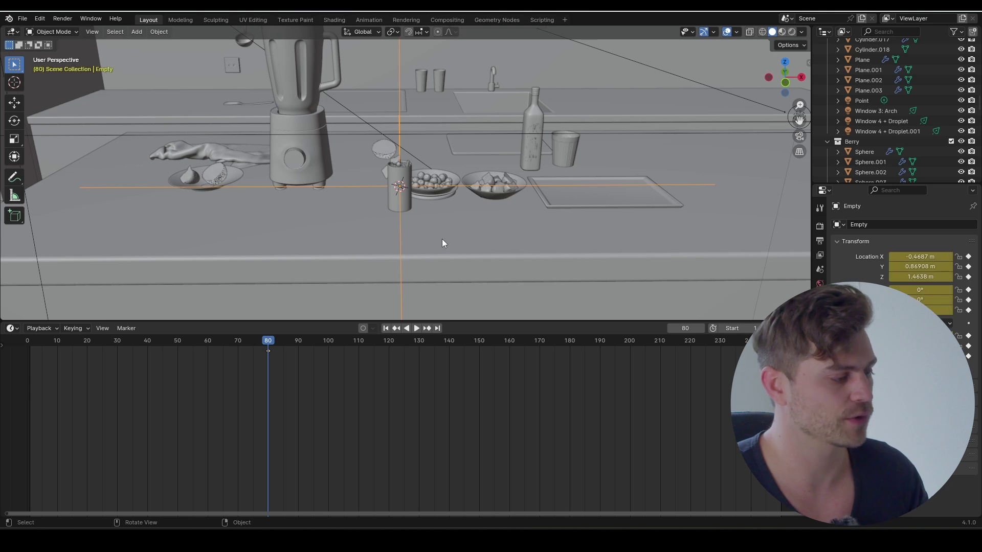
Step: At frame 30, move the empty along X to about -1.08 m, keyframe it and play the slide
click(118, 342)
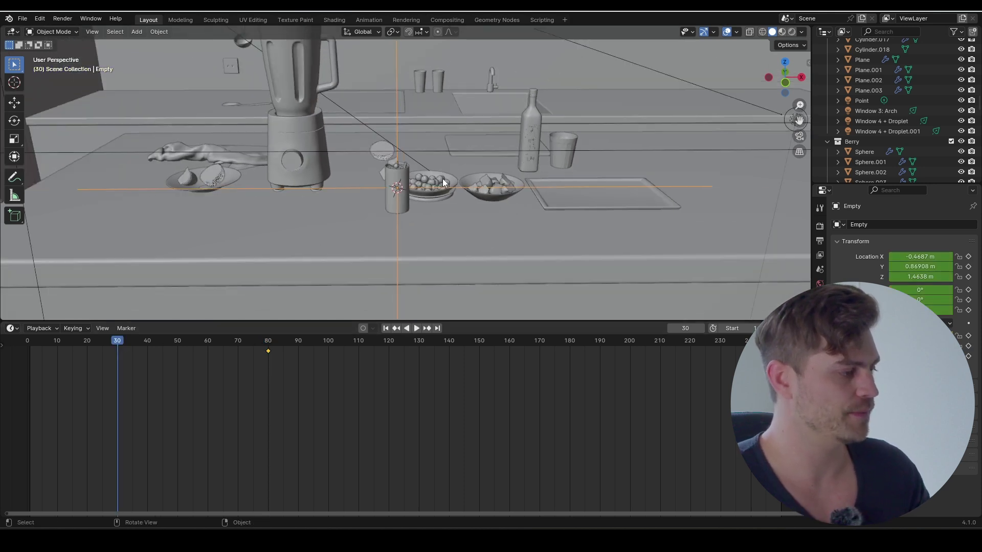
scroll(471, 209, up, 1)
key(g)
key(x)
click(241, 198)
key(i)
key(space)
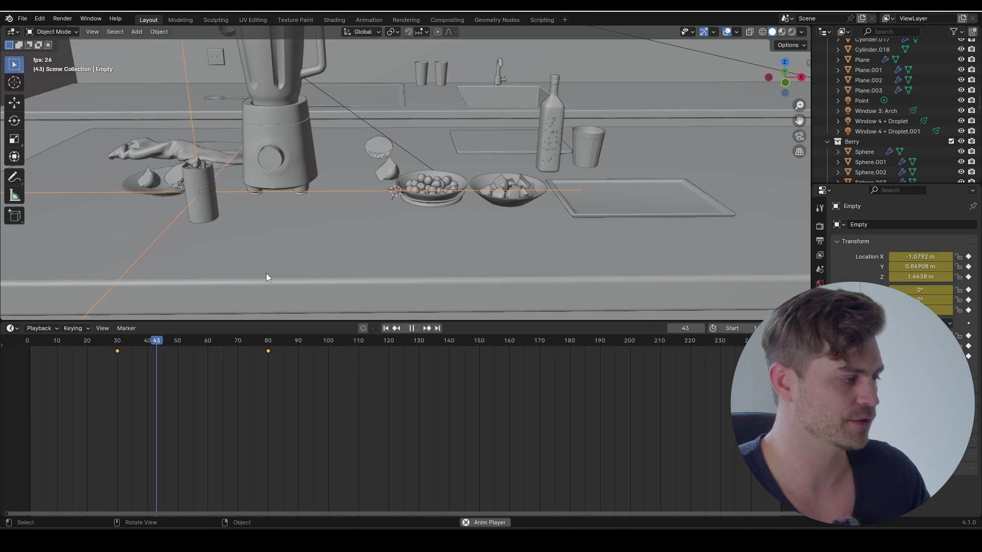
key(space)
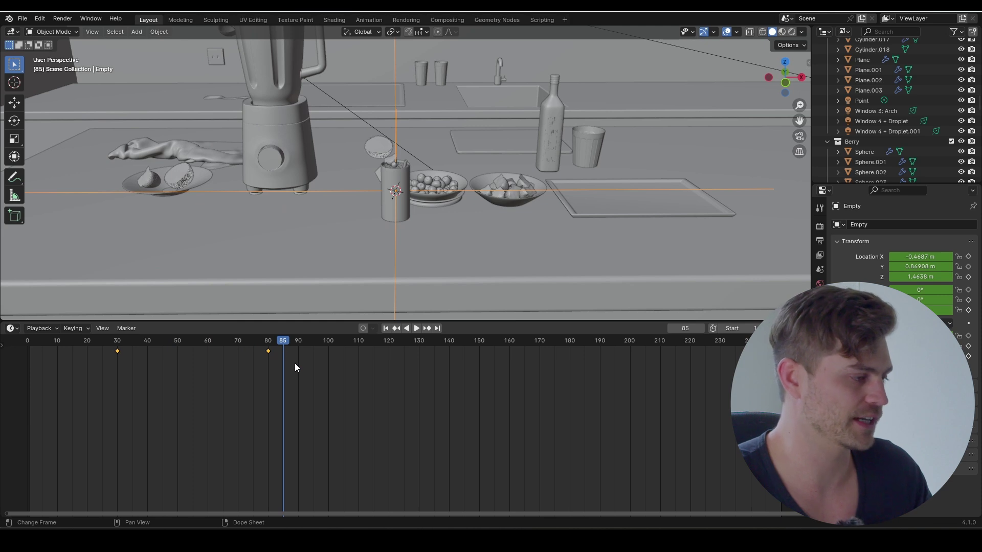
Step: Set the transform pivot point to the 3D Cursor
scroll(370, 232, up, 4)
middle_drag(424, 241, 342, 153)
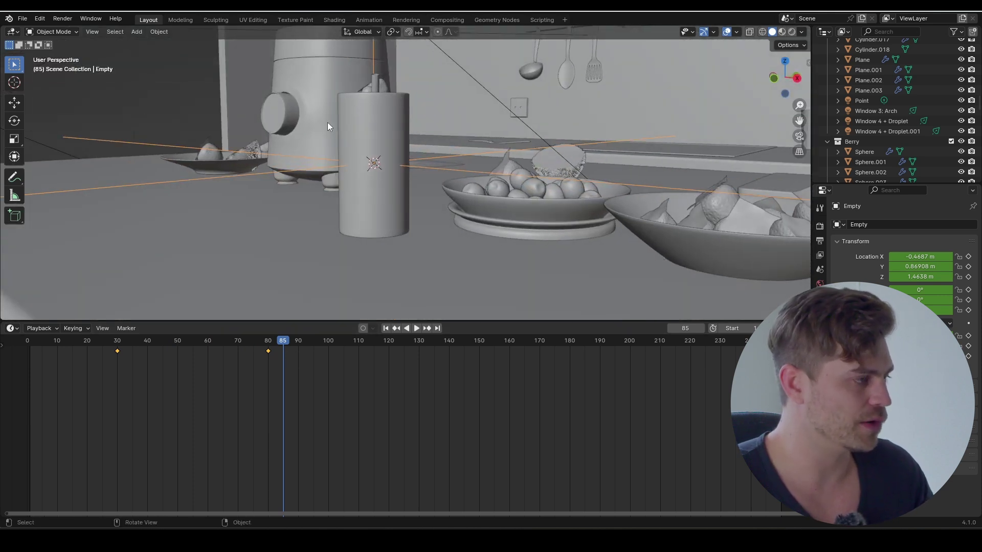
click(393, 32)
click(425, 69)
Step: Snap the 3D cursor to a vertex on the bottom edge of the smoothie glass, facing the blueberry bowl
middle_drag(424, 133, 416, 231)
click(382, 234)
key(Tab)
key(1)
scroll(387, 258, up, 2)
key(shift+s)
click(419, 288)
key(Tab)
Step: Rotate the empty about 7.3° around the global Y axis and keyframe the tilt at frame 85
scroll(407, 222, down, 4)
click(464, 158)
shift+middle_drag(464, 158, 470, 179)
scroll(468, 159, down, 1)
key(r)
key(y)
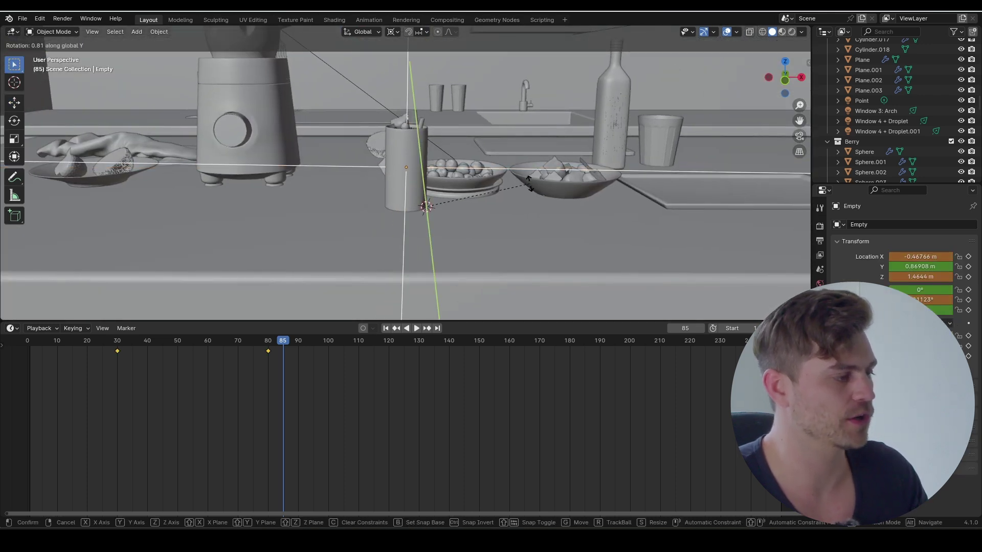
click(541, 194)
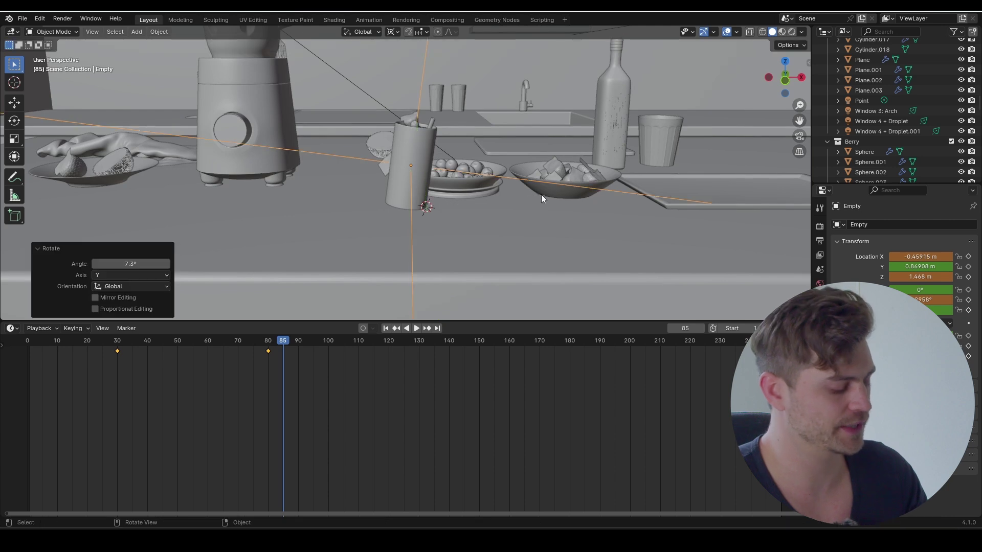
key(i)
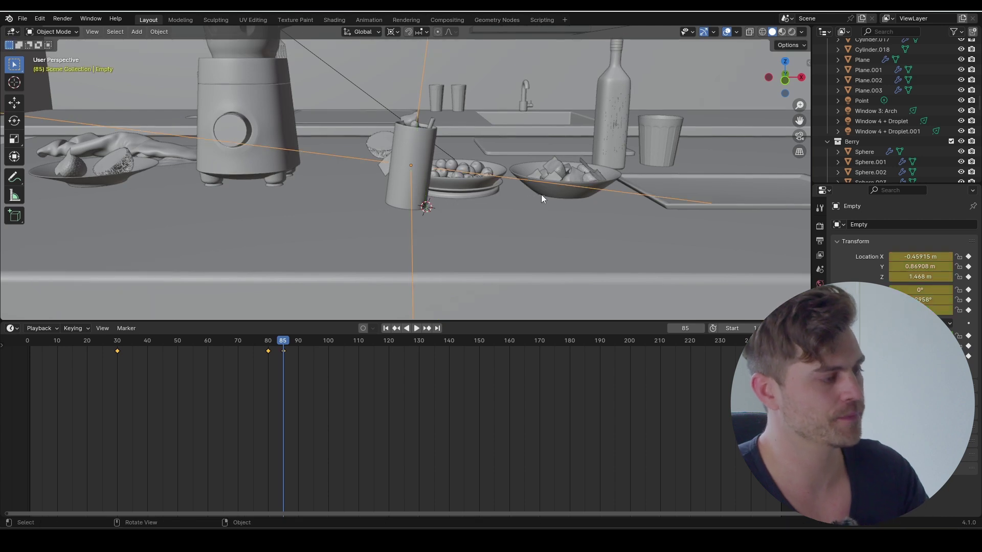
Step: Copy the frame 80 keyframe to frame 96 and play back the tilt
click(268, 351)
drag(300, 341, 316, 342)
key(ctrl+v)
click(239, 341)
key(space)
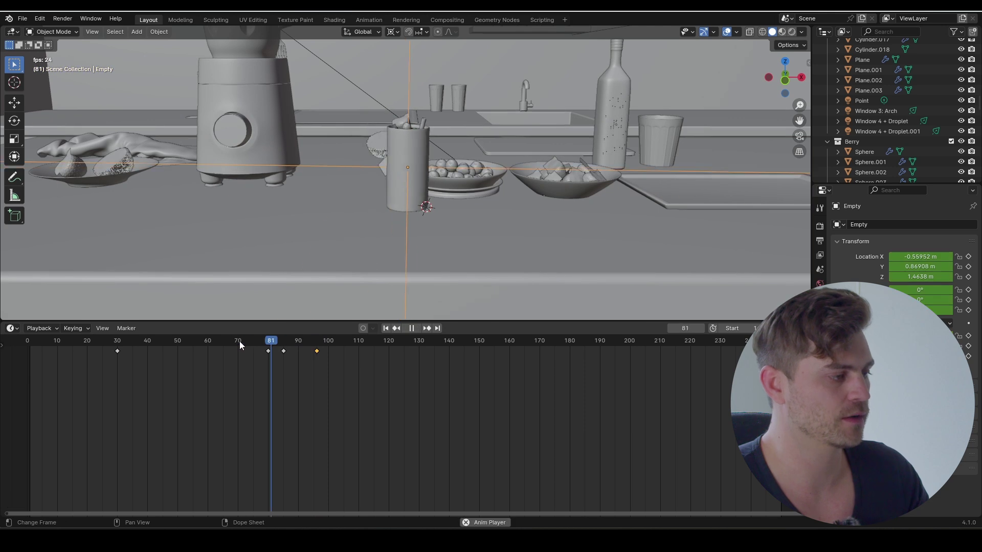
key(space)
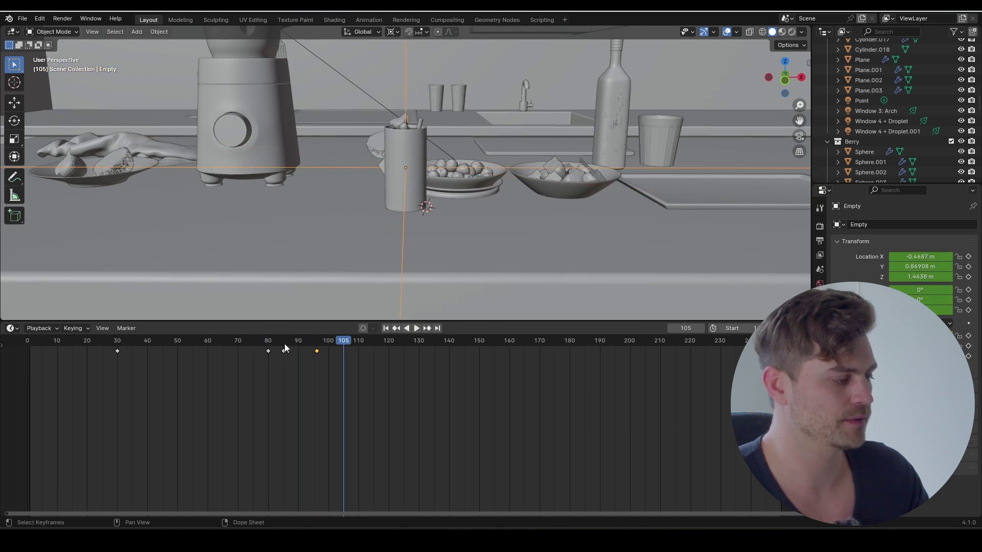
Step: Remove the empty's rotation keyframes at frame 80 and play back the slide
click(284, 343)
drag(290, 362, 275, 349)
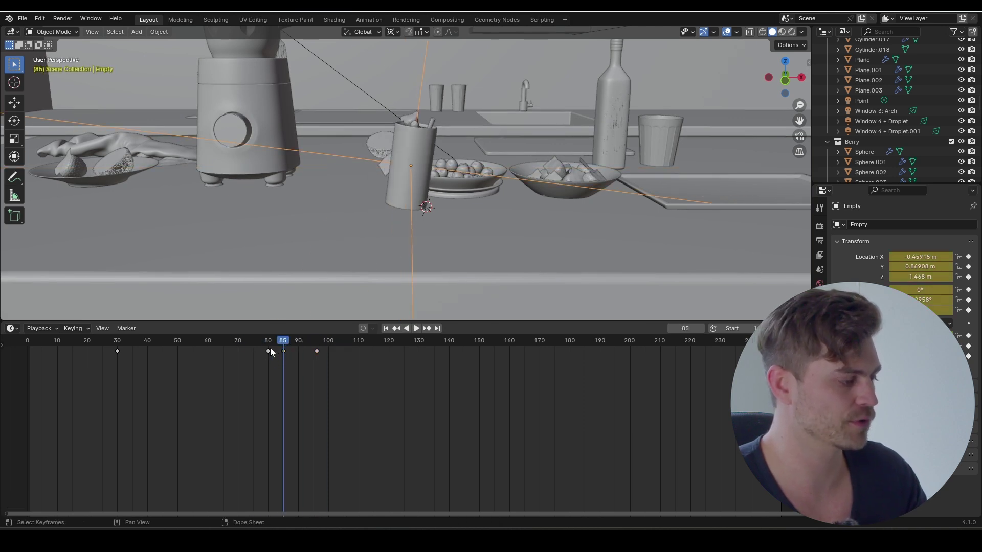
click(269, 343)
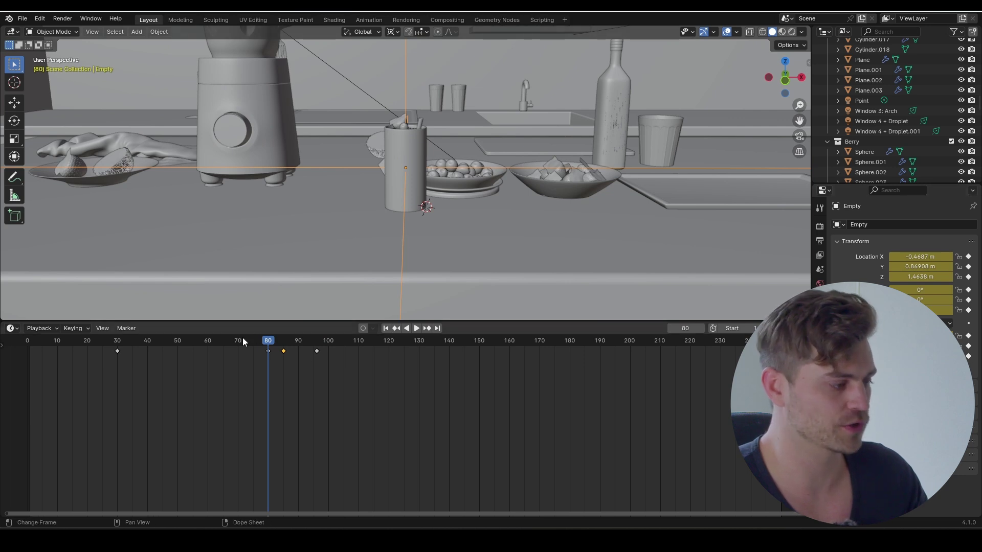
mouse_move(267, 341)
mouse_down()
mouse_move(284, 345)
mouse_move(268, 357)
mouse_up()
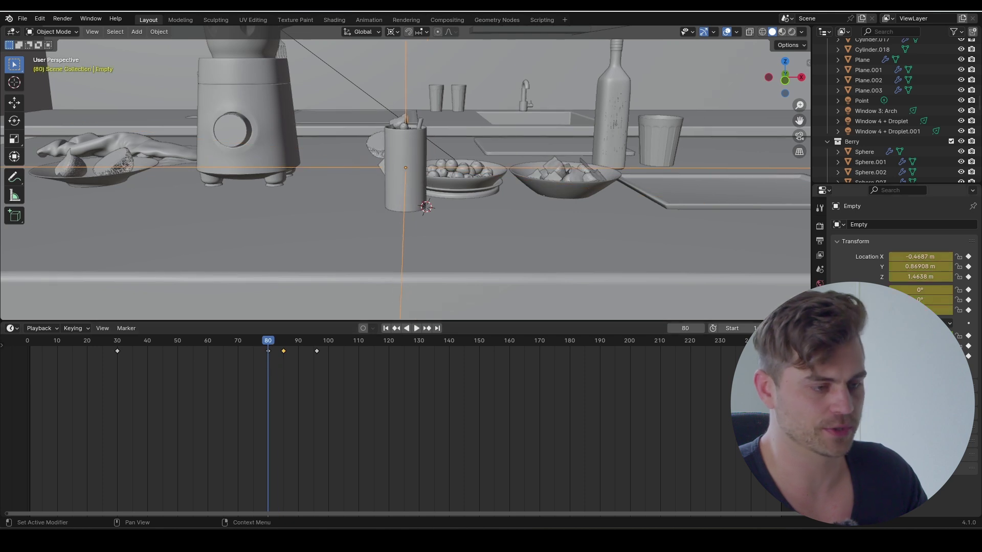
click(968, 300)
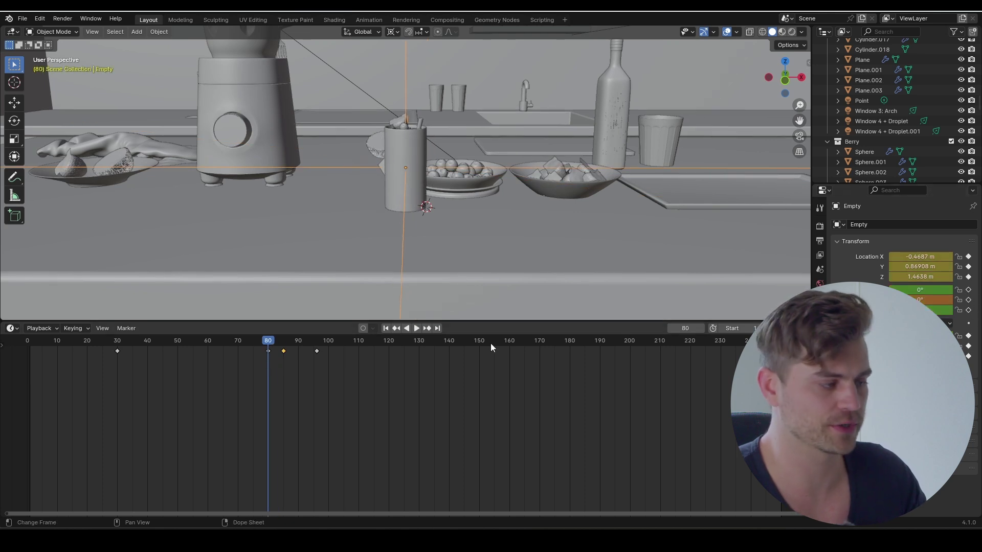
drag(265, 338, 146, 353)
key(space)
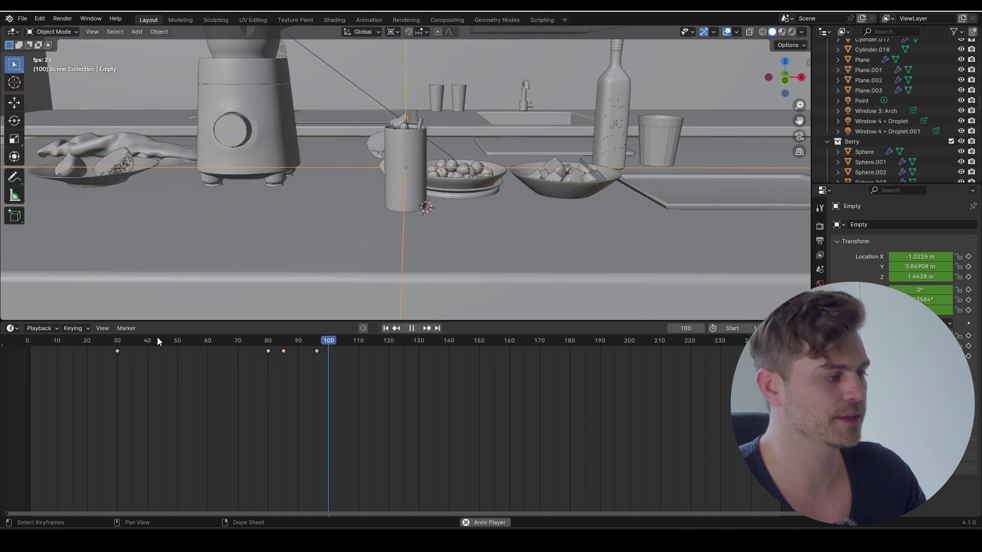
Step: Move the tilt keyframe from frame 85 to frame 80 in the timeline
click(280, 345)
mouse_move(280, 351)
mouse_down()
mouse_move(259, 355)
mouse_move(281, 356)
mouse_move(268, 363)
mouse_up()
scroll(275, 369, up, 9)
middle_drag(275, 370, 419, 369)
drag(334, 372, 281, 338)
key(g)
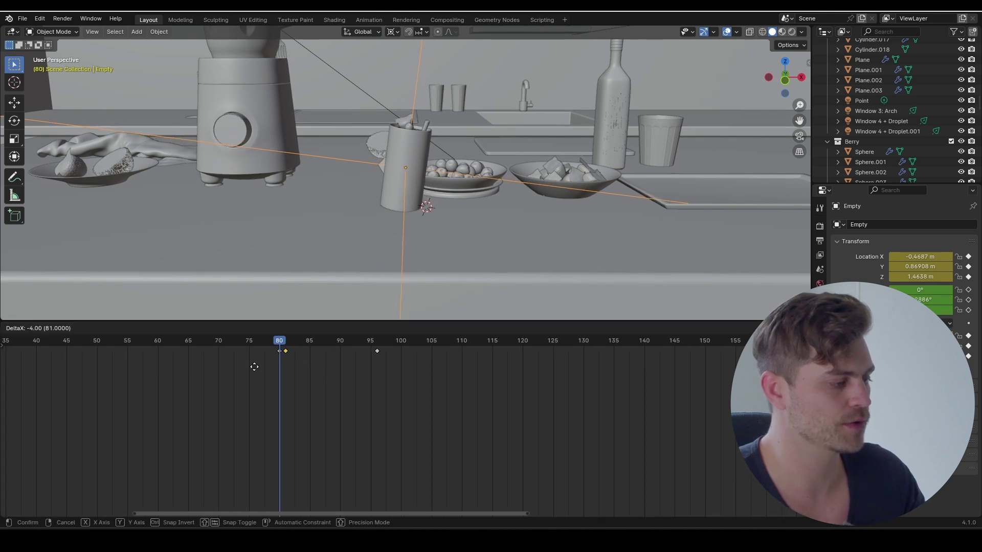
click(252, 370)
Step: Play back the glass's slide and tilt up close, including from the start of the slide at frame 30
drag(273, 344, 225, 343)
middle_drag(347, 288, 431, 212)
scroll(432, 212, up, 5)
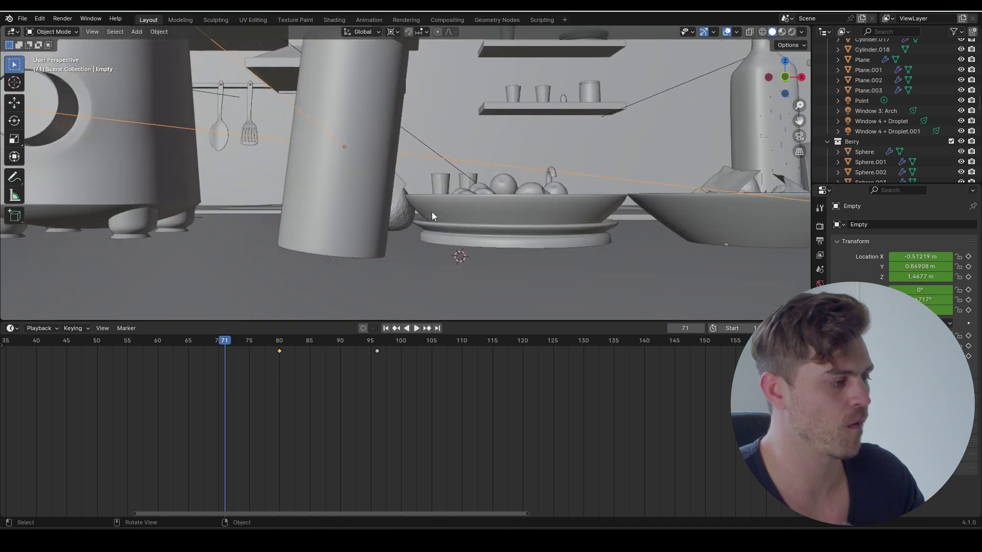
key(space)
key(space)
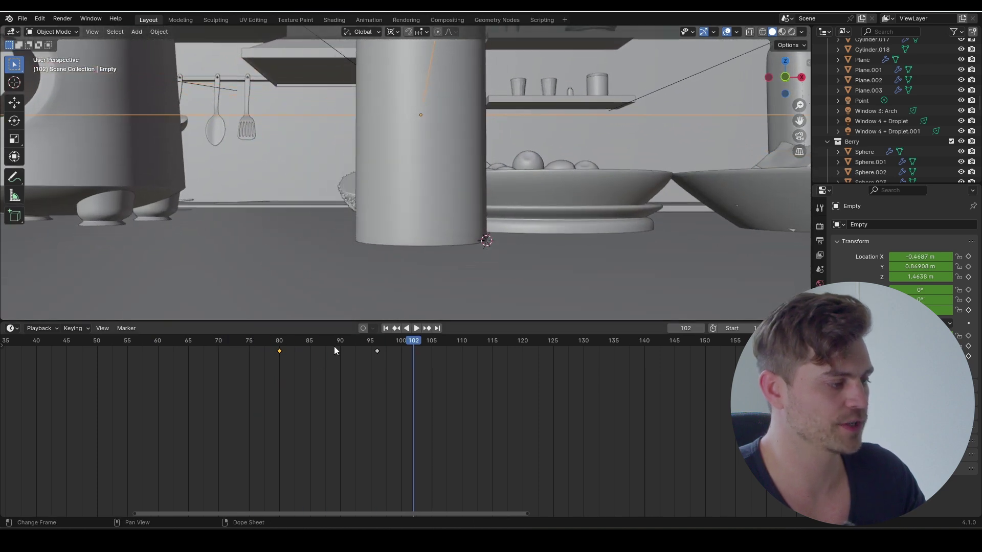
key(Home)
click(154, 340)
key(space)
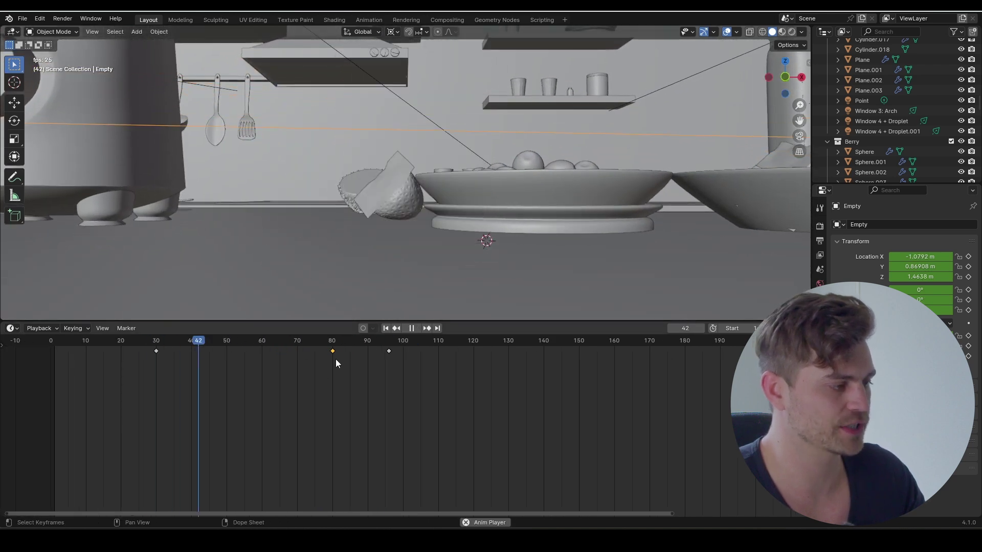
key(space)
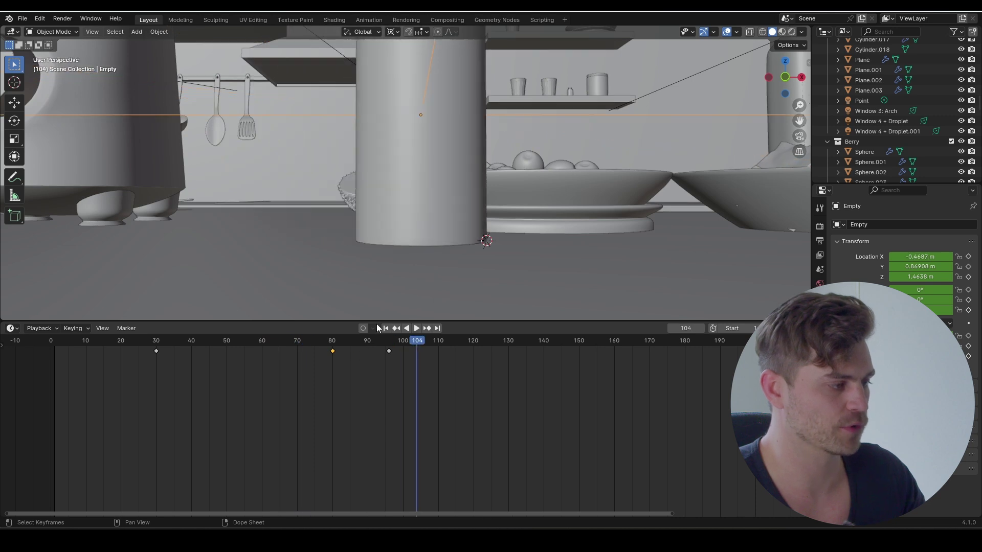
Step: Show the empty's animation curves in the Graph Editor and lock every transform channel except X Location
scroll(412, 225, down, 4)
middle_drag(412, 215, 393, 251)
scroll(414, 222, down, 3)
key(ctrl+Tab)
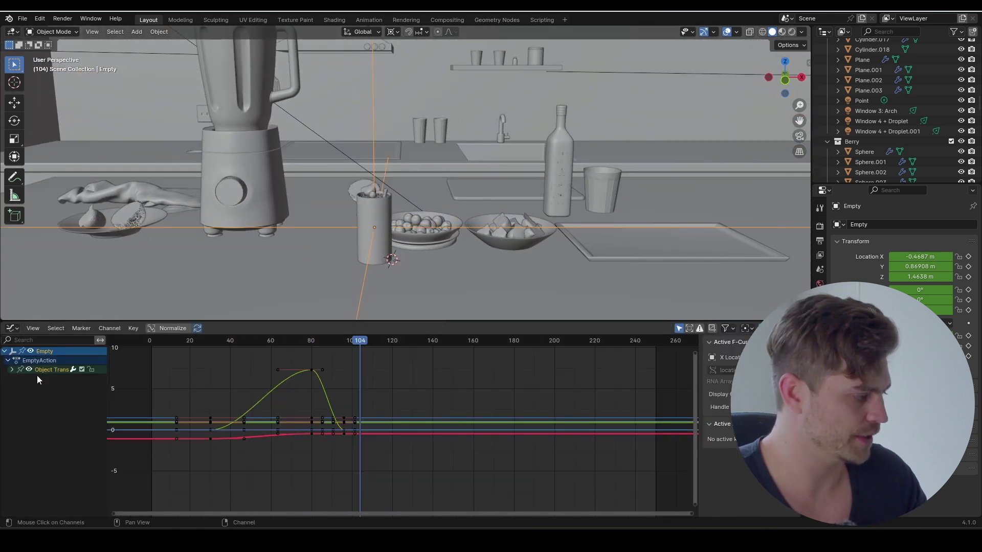
click(12, 369)
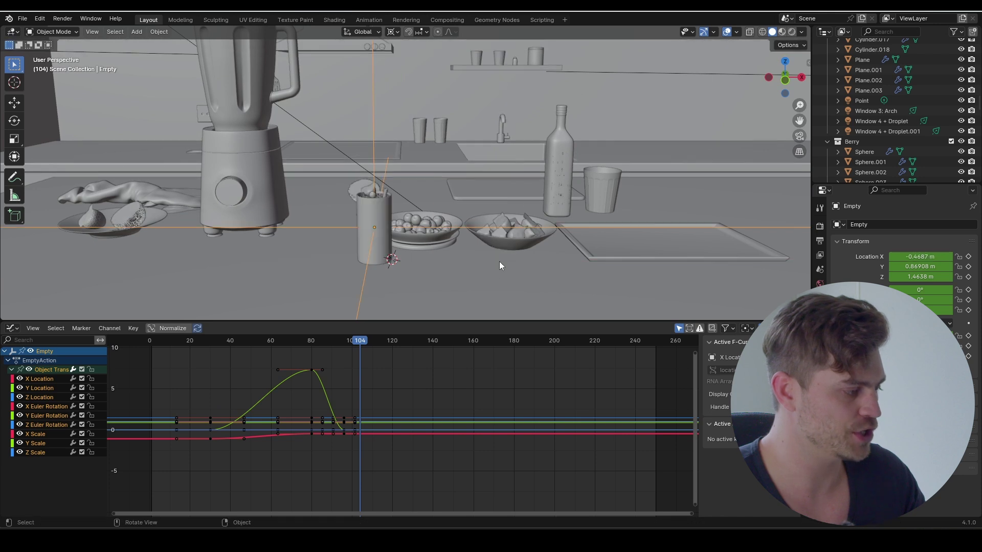
click(91, 370)
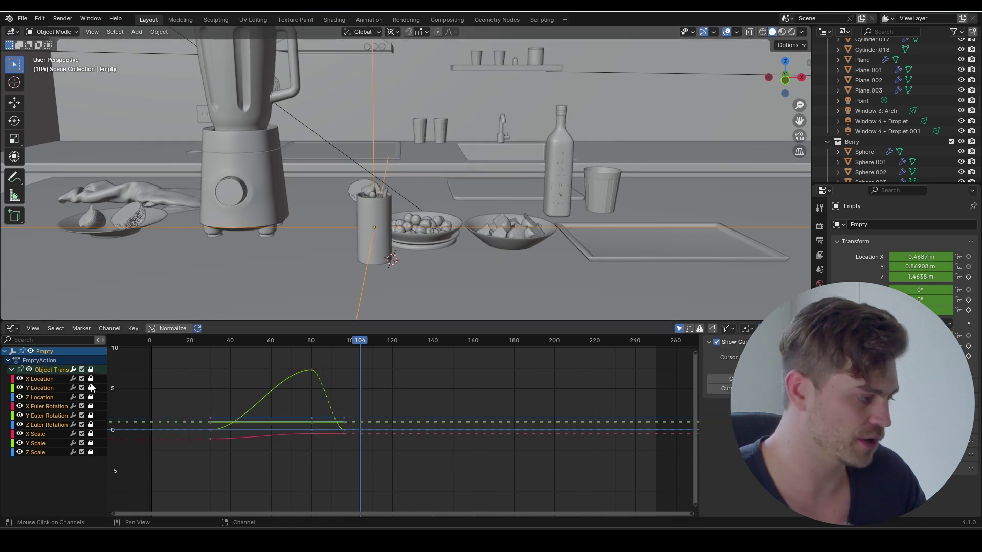
click(91, 379)
click(43, 379)
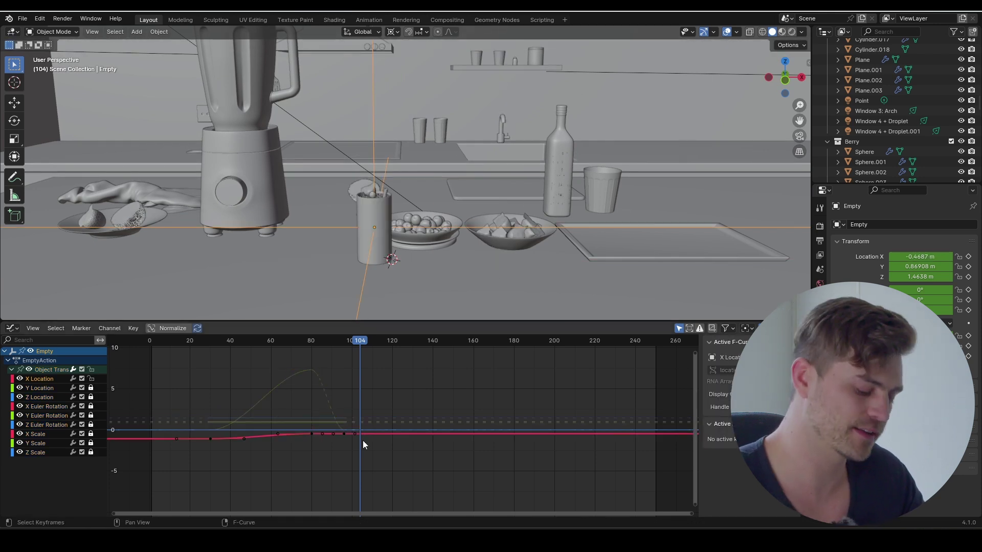
Step: Reshape the X Location curve for a fast start and gradual stop, steepening frame 30's handle and extending frame 80's left handle to about frame 50
click(363, 440)
key(KP_Decimal)
scroll(363, 440, down, 3)
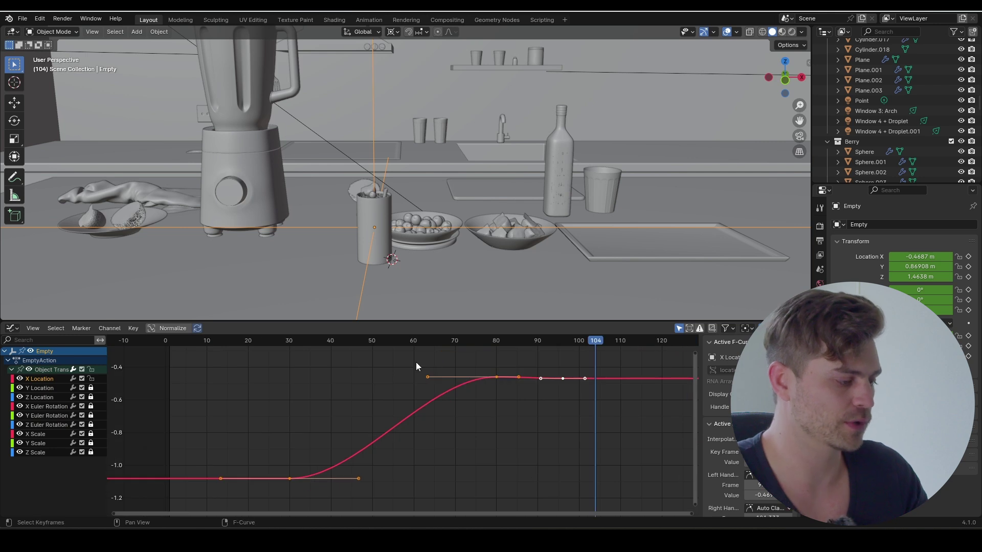
drag(414, 455, 345, 483)
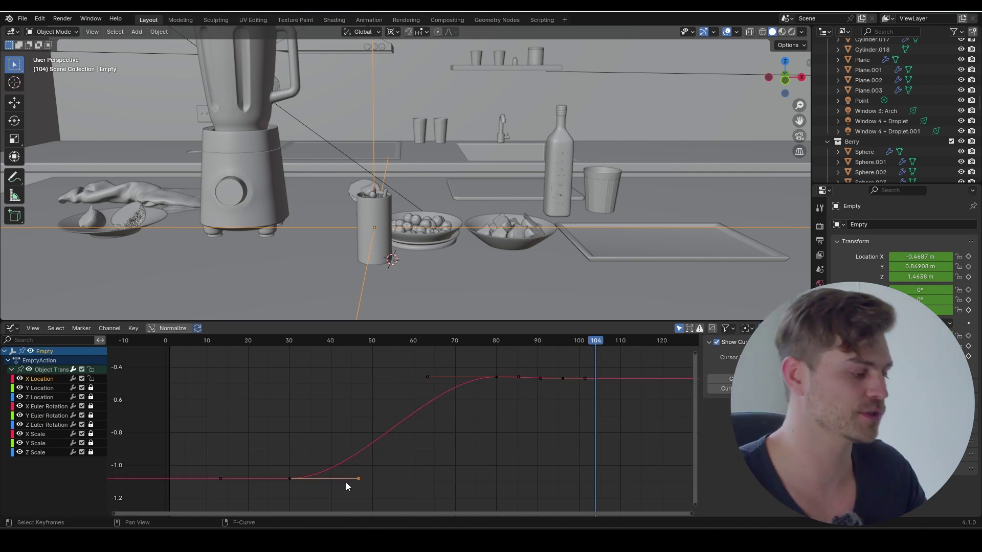
key(g)
click(288, 378)
click(427, 376)
key(g)
key(x)
click(351, 402)
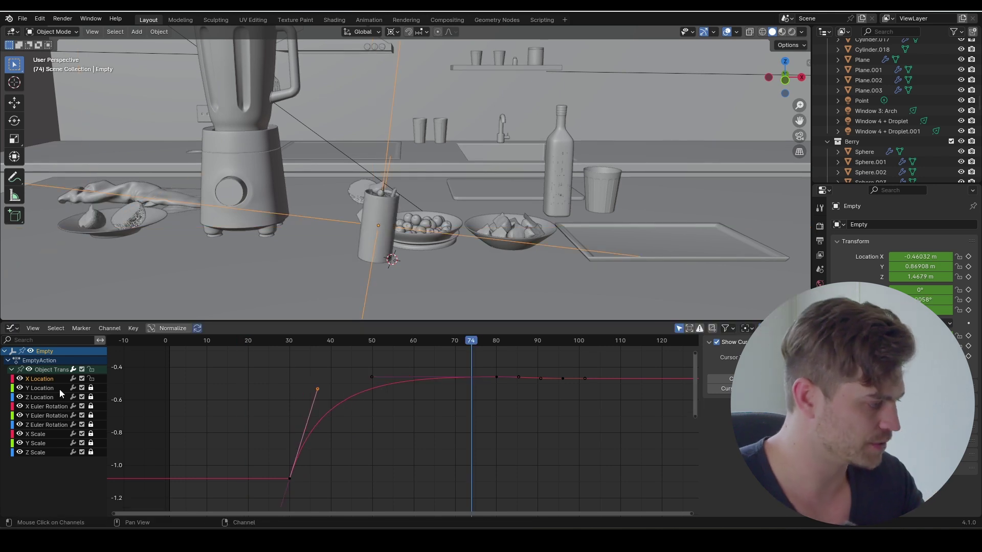
Step: Isolate the Y Euler Rotation curve and lengthen the handles of its frame 80 keyframe along the time axis
click(49, 415)
key(Home)
key(Home)
drag(591, 359, 222, 408)
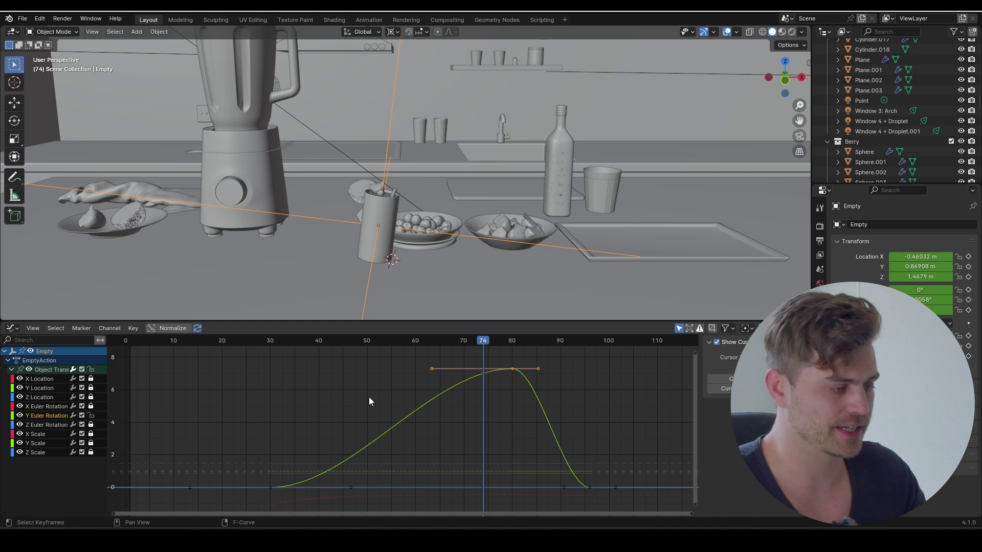
key(s)
key(x)
click(171, 424)
Step: Play back the eased slide and tilt from frame 30, and save the file
click(272, 340)
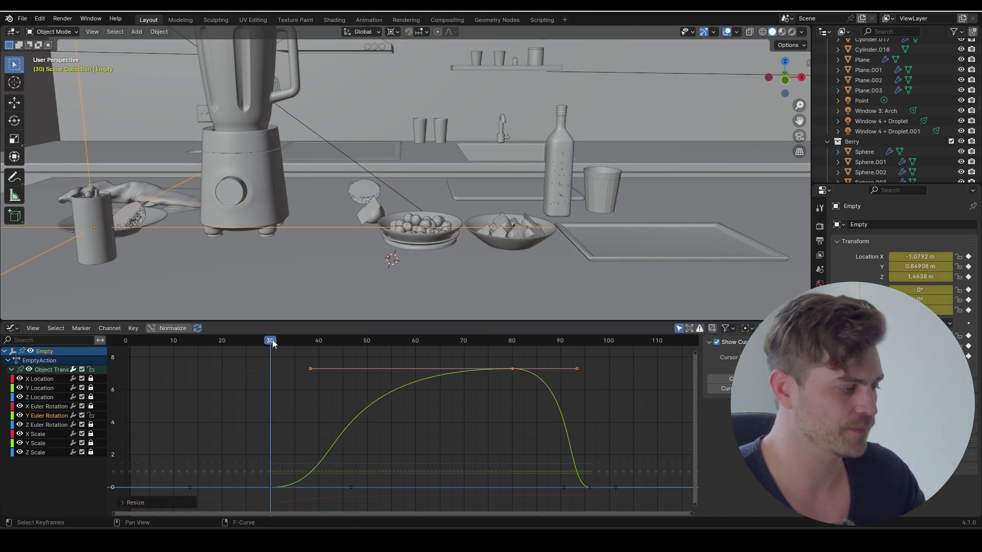
key(space)
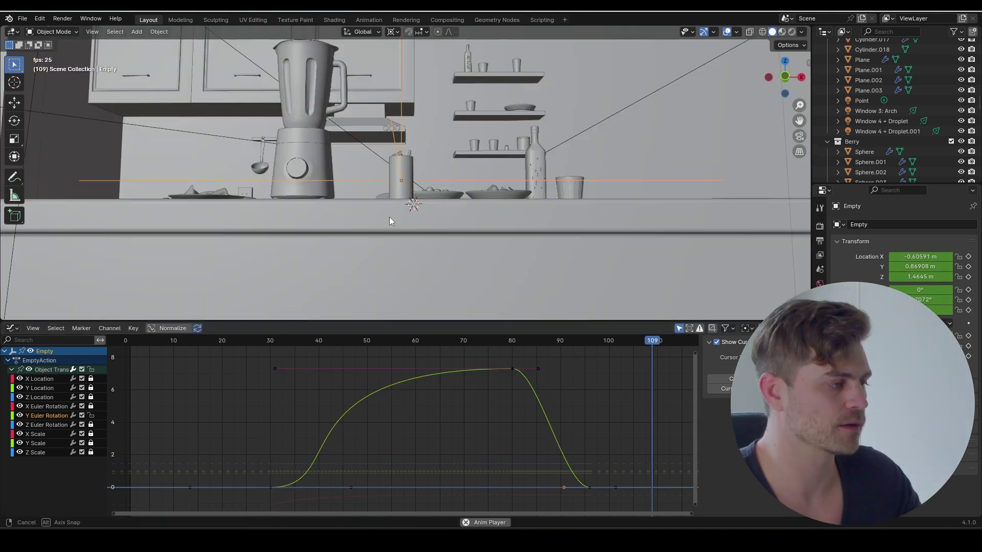
middle_drag(389, 217, 387, 258)
key(space)
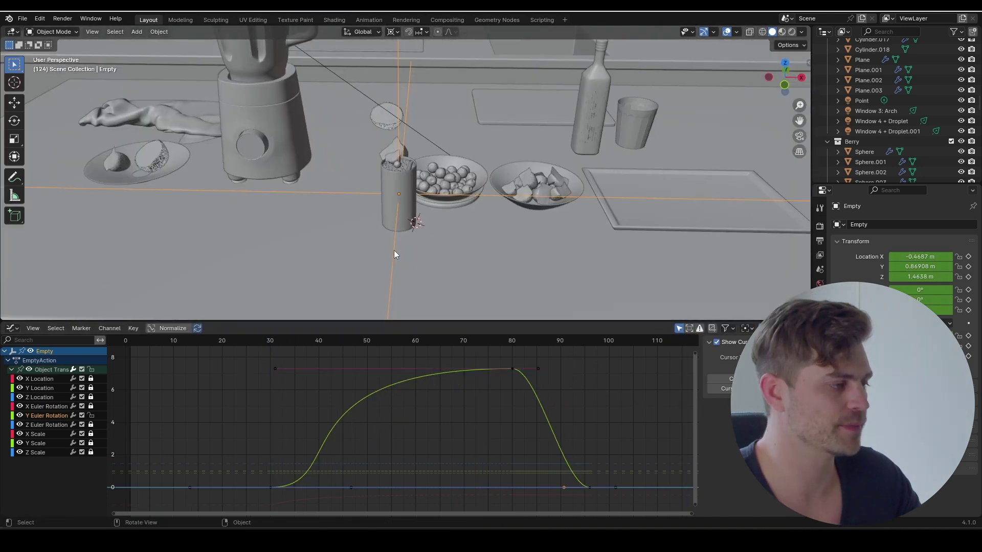
key(ctrl+s)
Step: Scrub the slide's start in camera view, unlock all the empty's transform channels and return to the Timeline
key(KP_0)
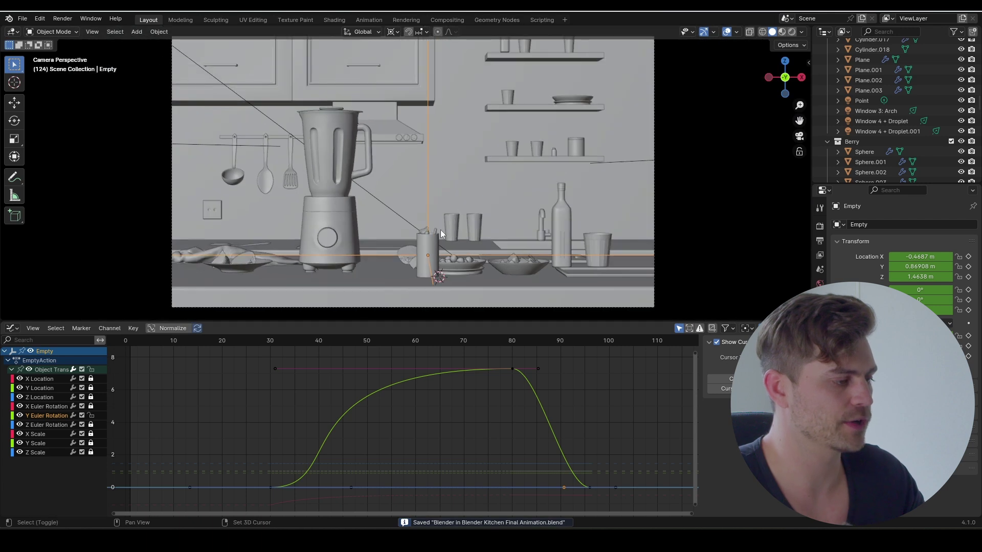
drag(427, 339, 215, 340)
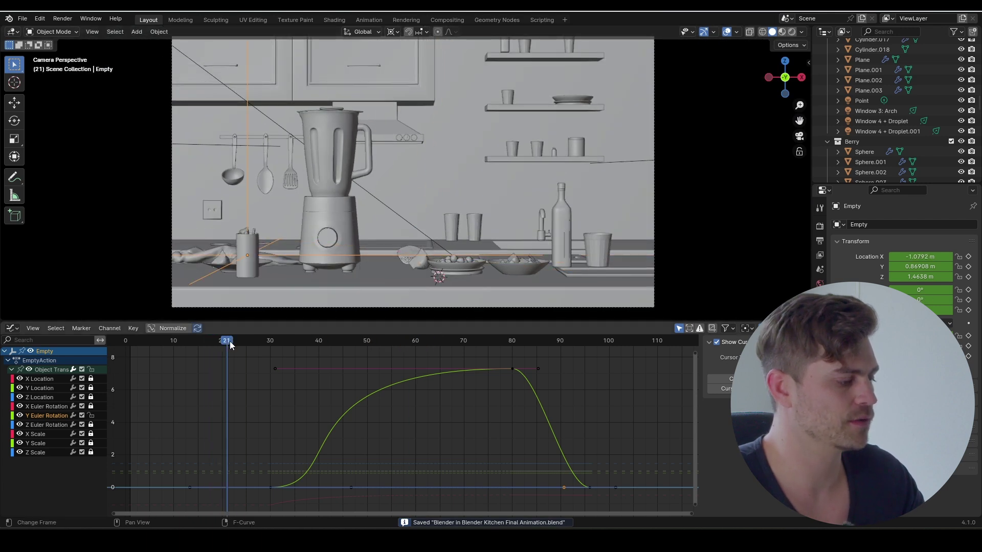
drag(235, 347, 262, 345)
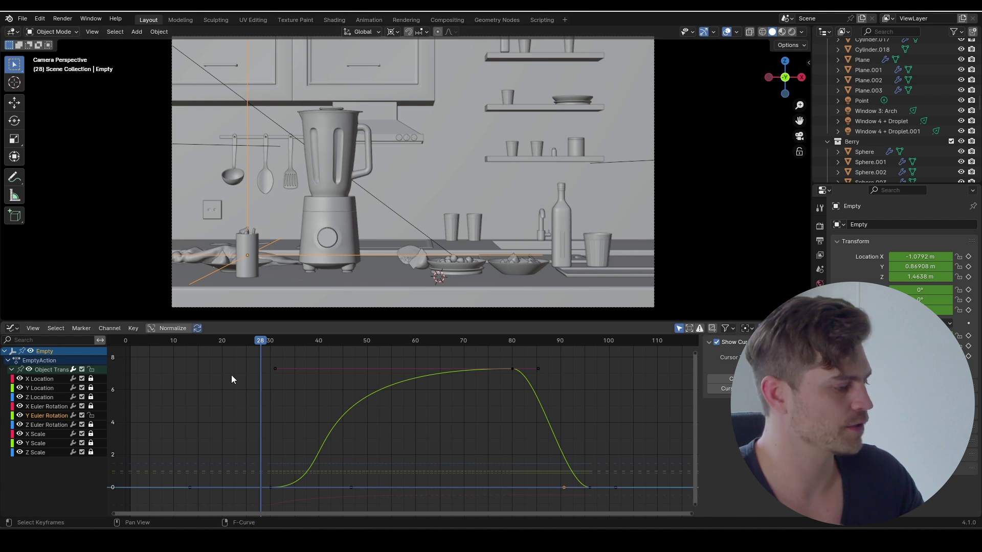
click(91, 368)
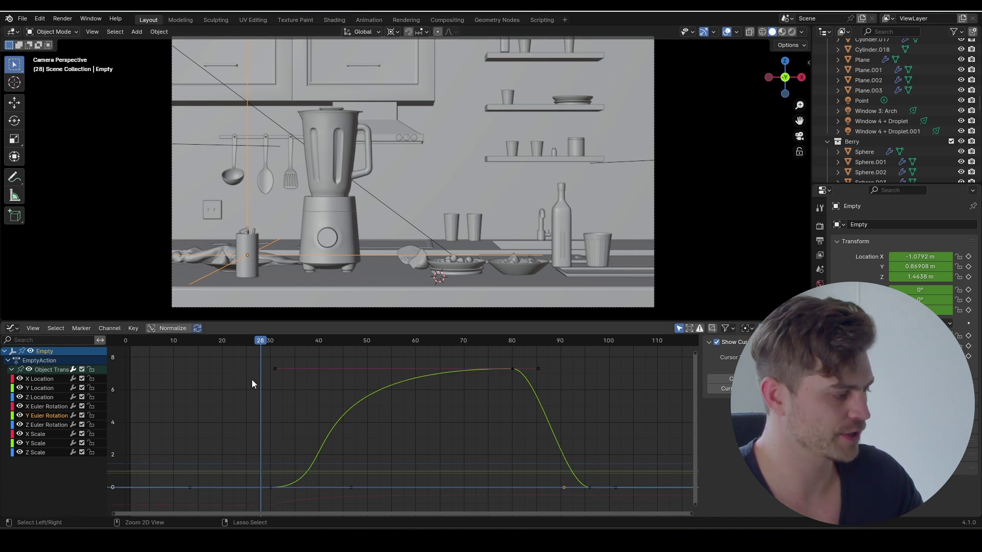
key(ctrl+Tab)
Step: At frame 30, move the empty farther in the negative direction along the global X axis
drag(152, 341, 158, 342)
key(g)
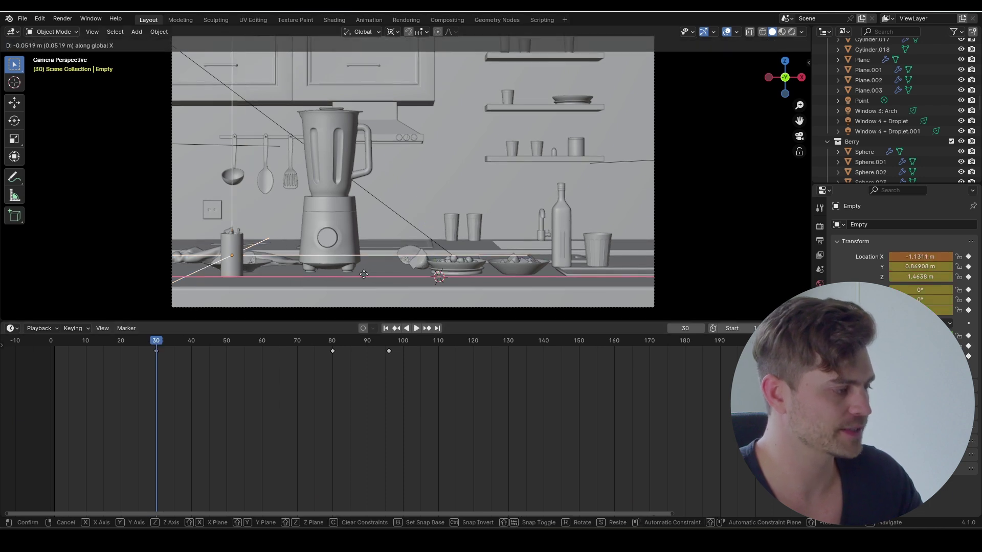
key(x)
click(275, 274)
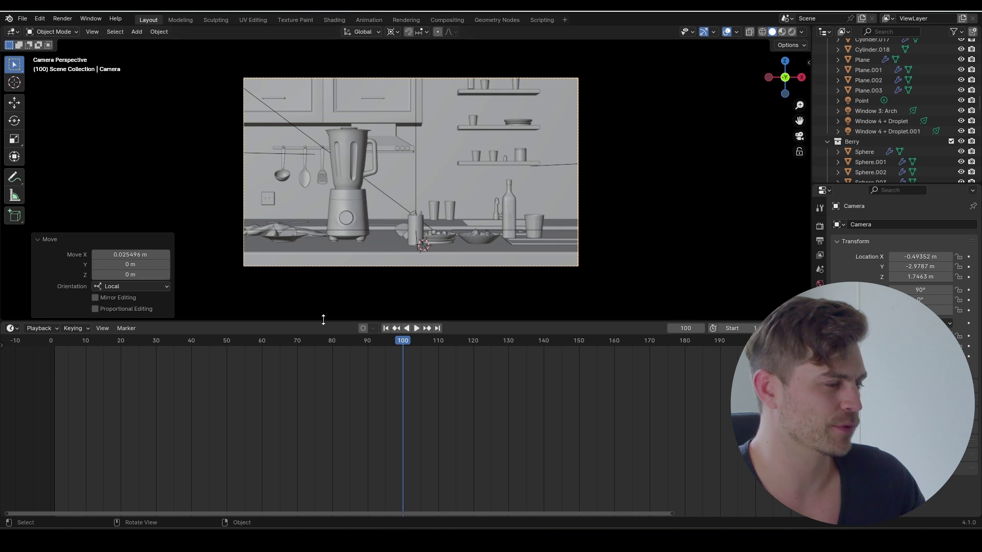
Step: Keyframe the camera at frame 110, move that keyframe to frame 1 and play back the animation
click(439, 342)
key(i)
drag(408, 353, 399, 352)
key(g)
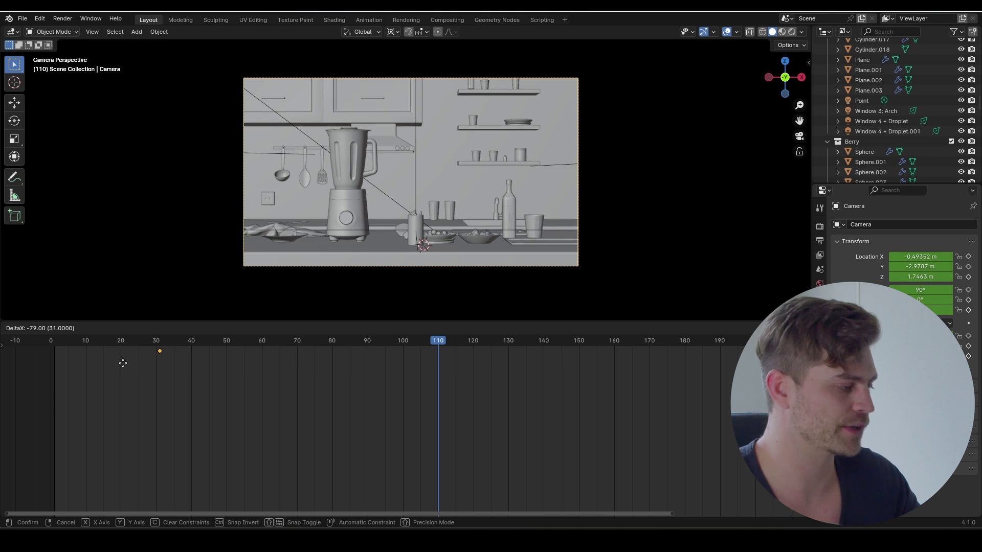
click(16, 367)
key(shift+Left)
key(space)
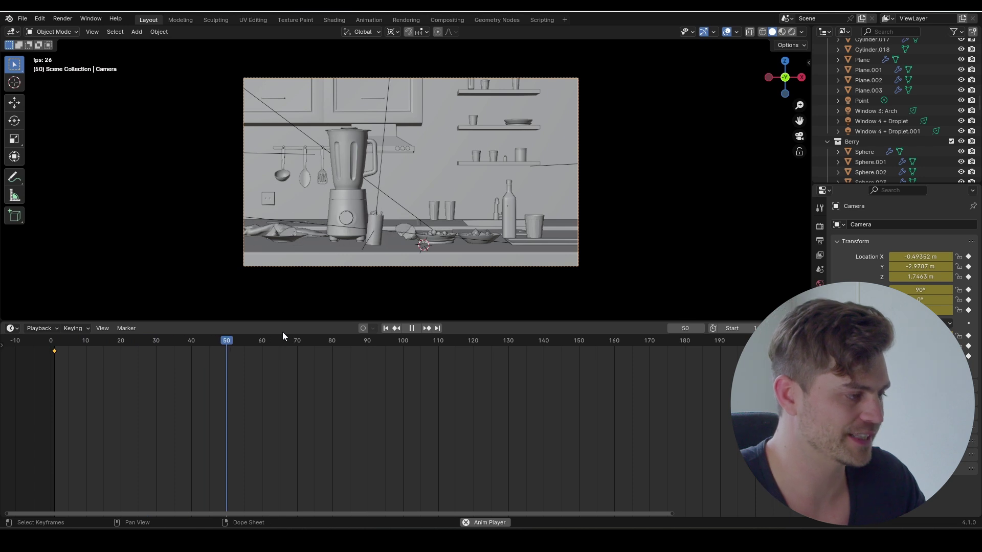
key(space)
Step: At frame 110, move the camera about 1.39 m forward along local Z and about 0.09 m down, and keyframe it
drag(329, 342, 438, 349)
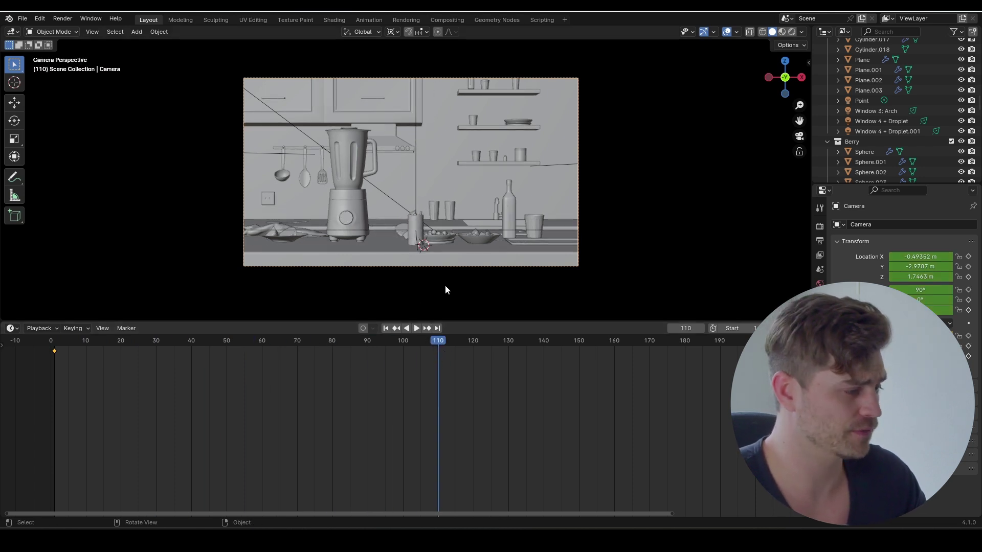
scroll(445, 284, up, 2)
scroll(443, 278, down, 1)
key(g)
key(z)
key(z)
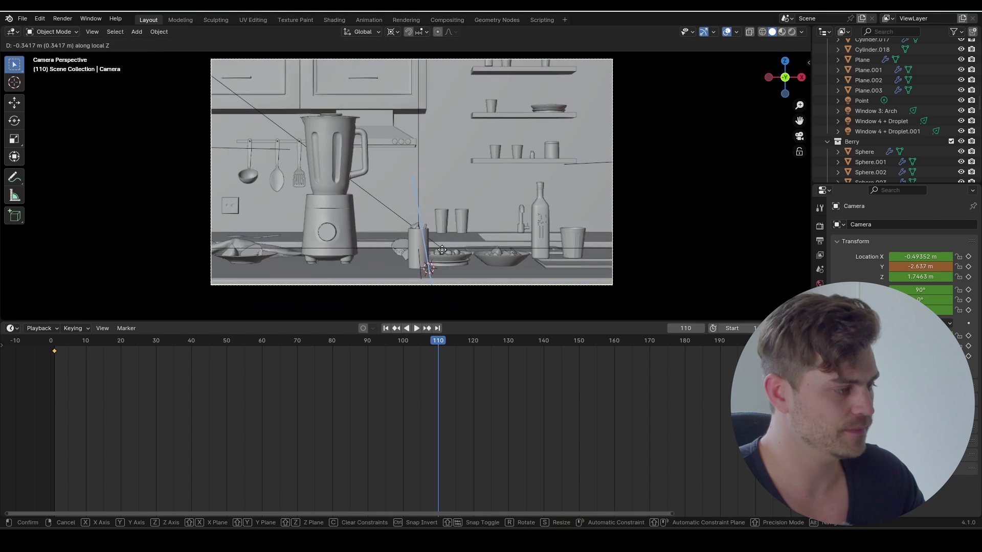
click(446, 220)
key(g)
key(z)
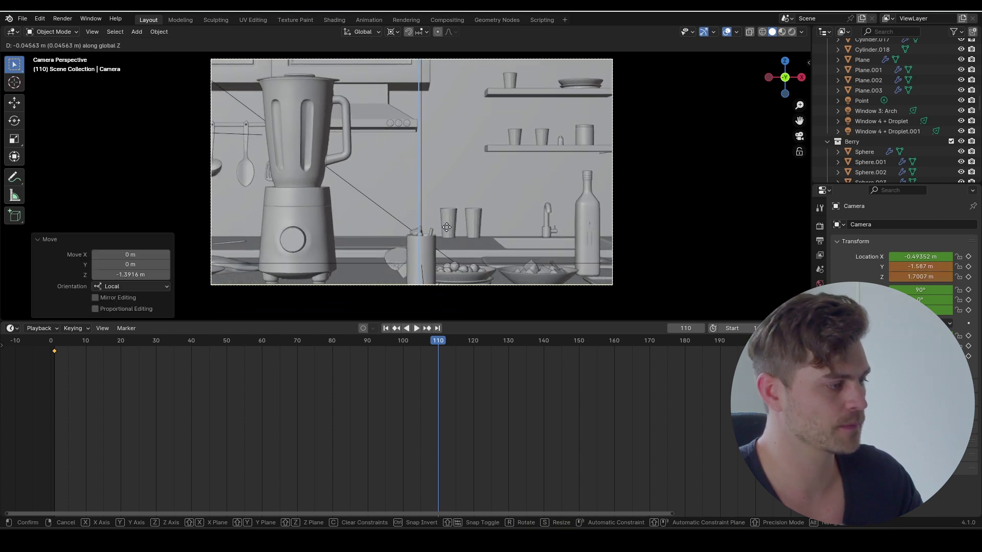
click(447, 233)
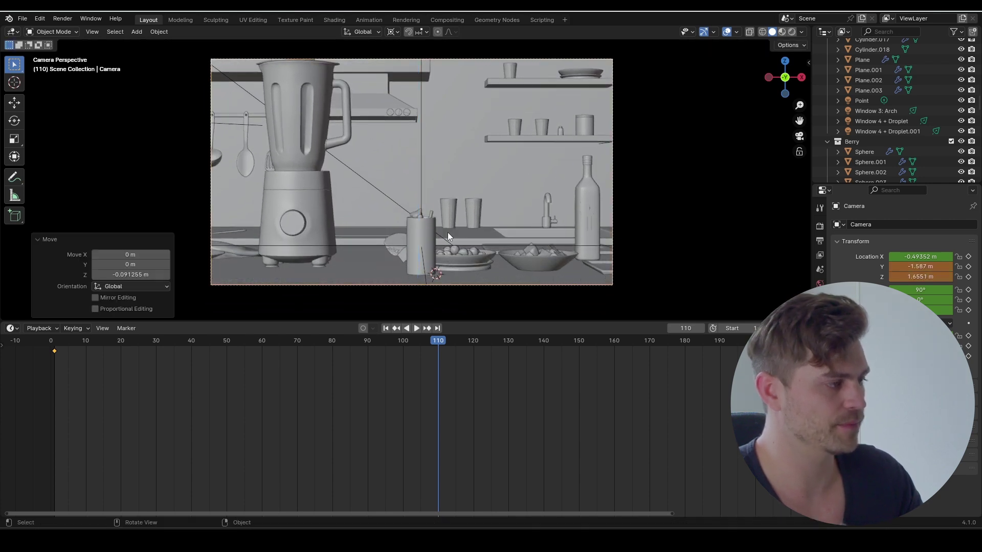
key(i)
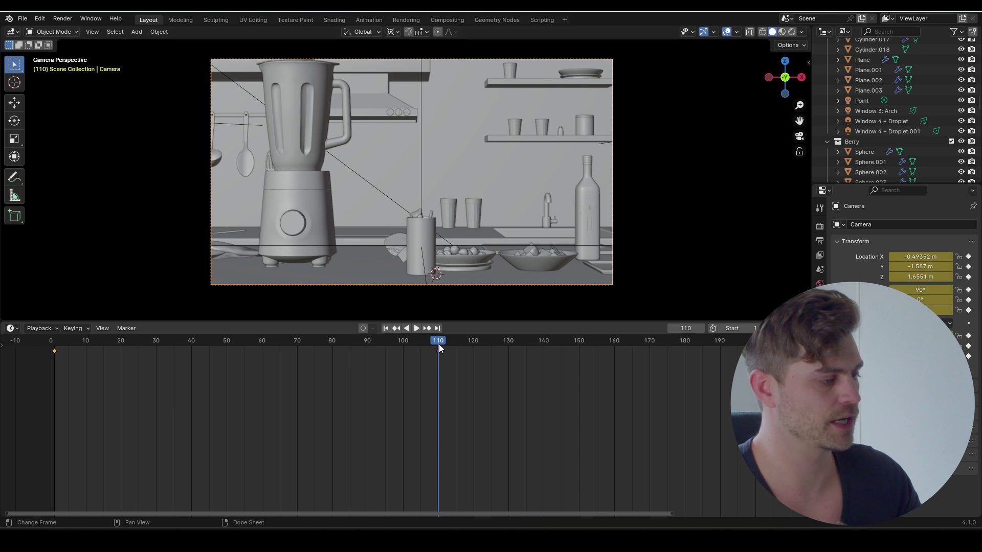
Step: Play back the camera push-in, set the camera keyframes' interpolation to Linear and replay it
drag(439, 341, 52, 357)
key(space)
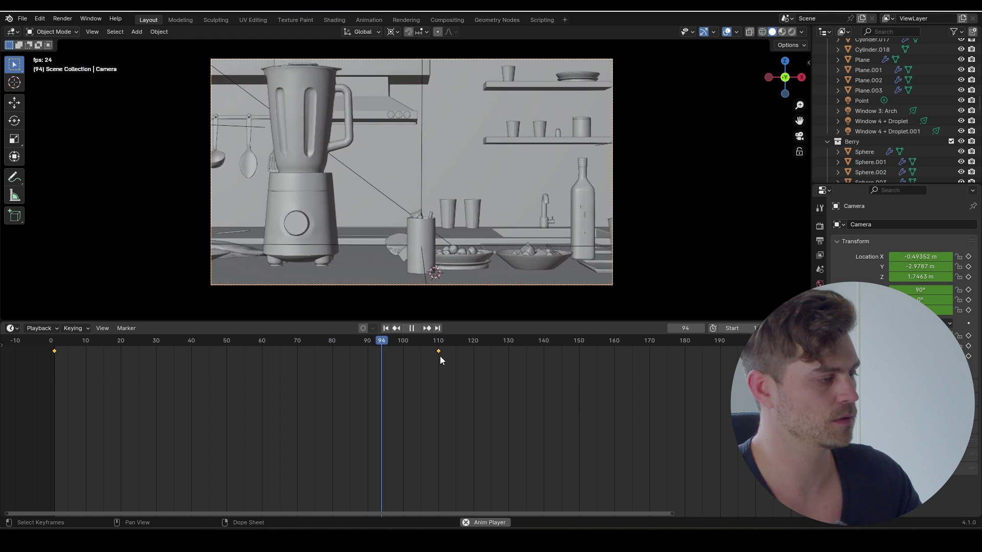
key(space)
key(t)
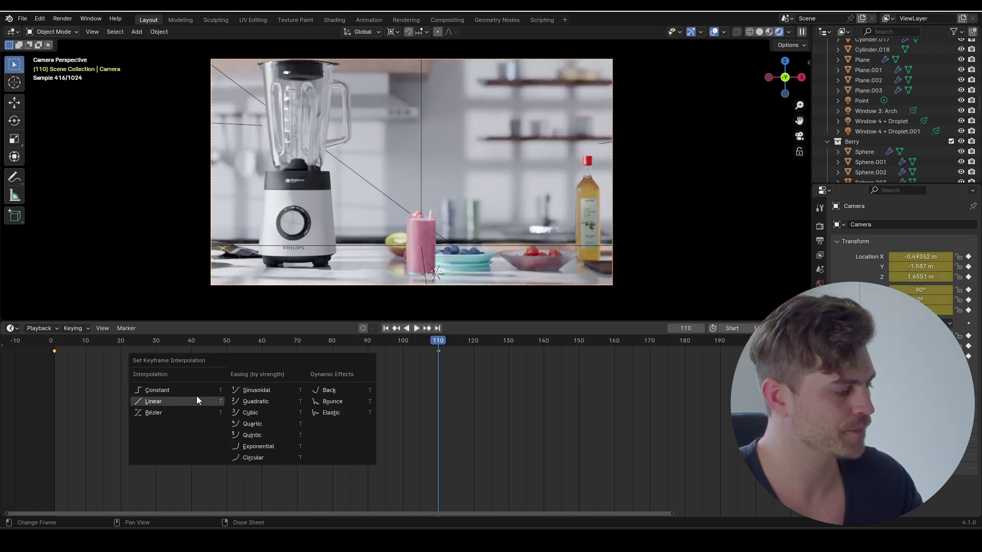
click(192, 401)
key(shift+Left)
key(space)
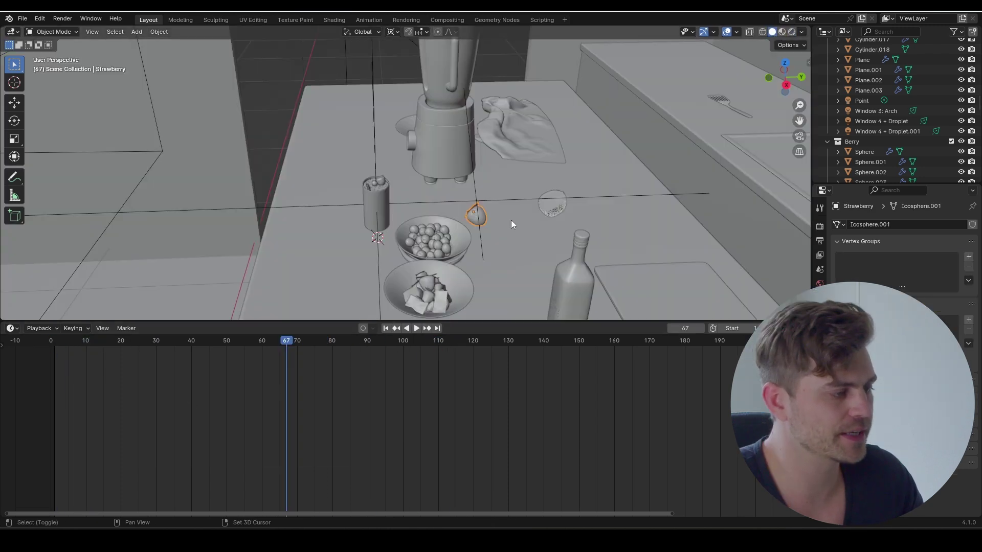
Step: Position the duplicated, rotated strawberry close to the camera in the foreground and check it in camera view
middle_drag(511, 224, 397, 210)
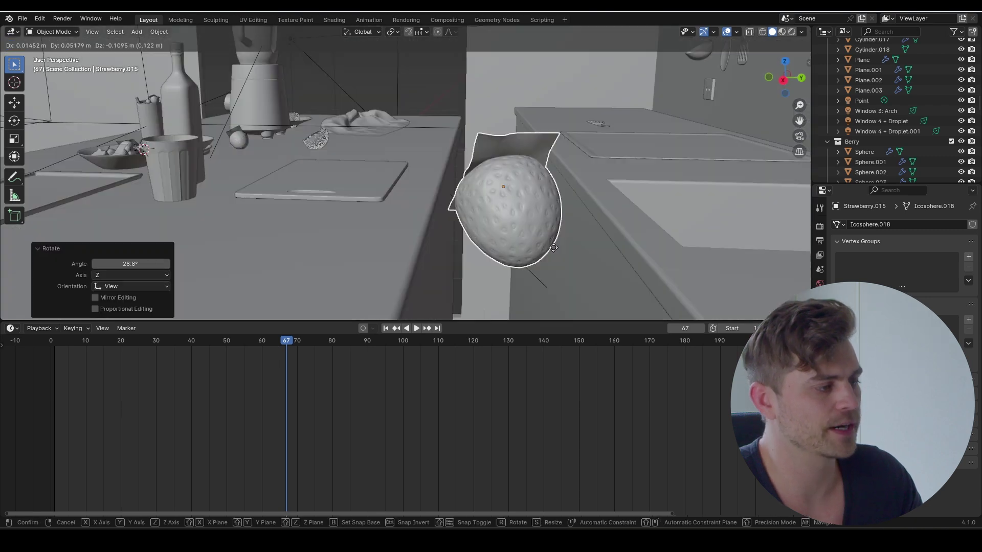
click(553, 248)
key(KP_0)
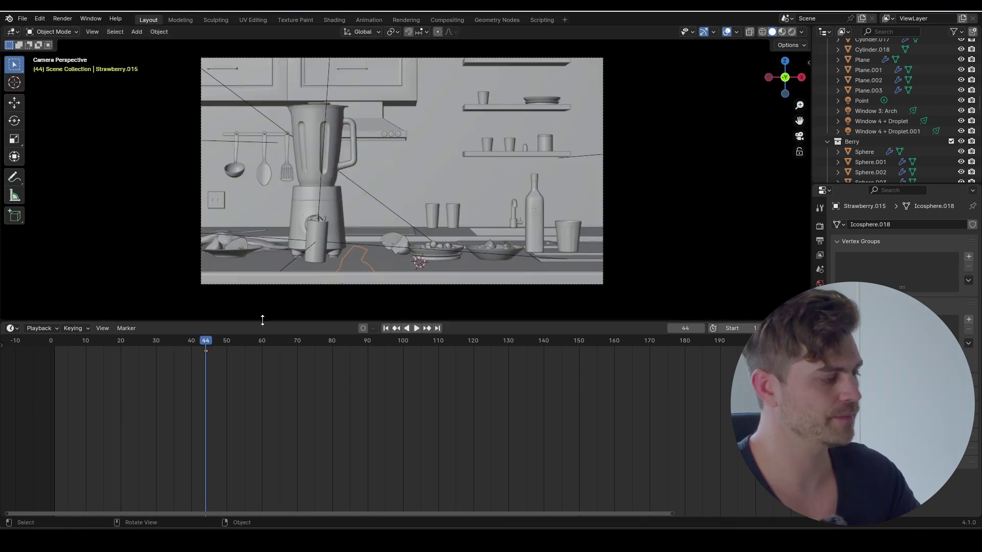
Step: At frame 130, move the foreground strawberry up about 0.57 m along global Z
drag(225, 342, 509, 353)
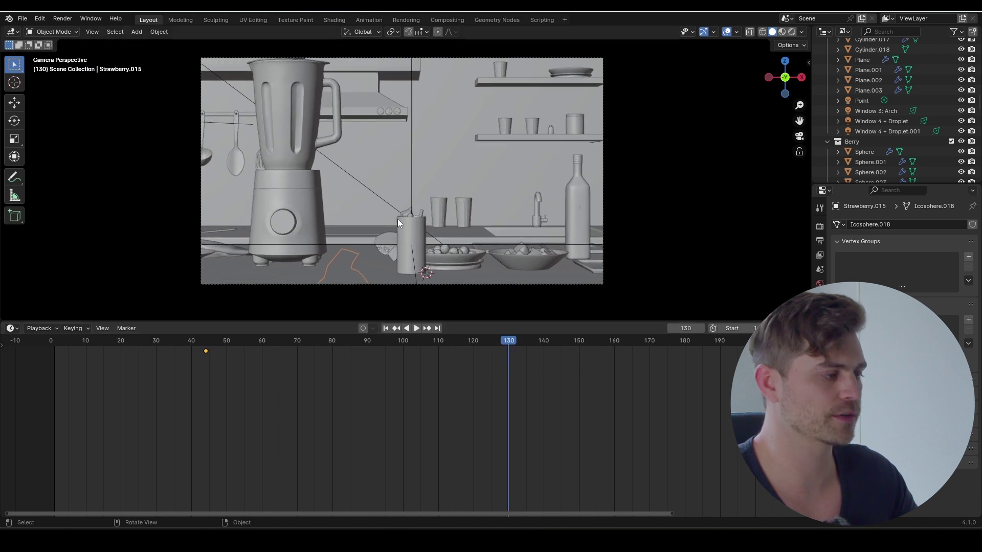
key(g)
key(z)
click(446, 103)
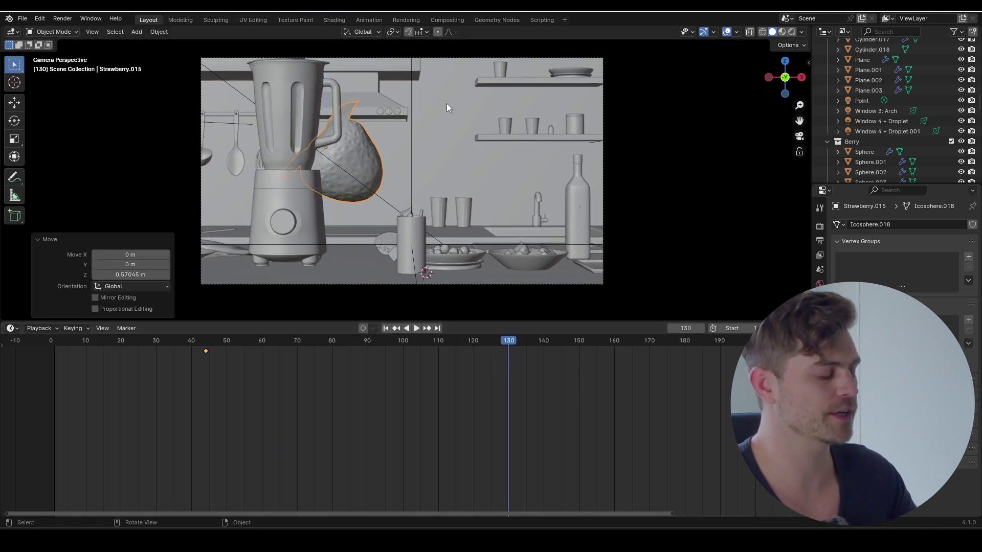
Step: Preview the shot rendered, open the foreground strawberry's curves in the Graph Editor and lock every channel except Z Location
key(z)
key(8)
key(ctrl+Tab)
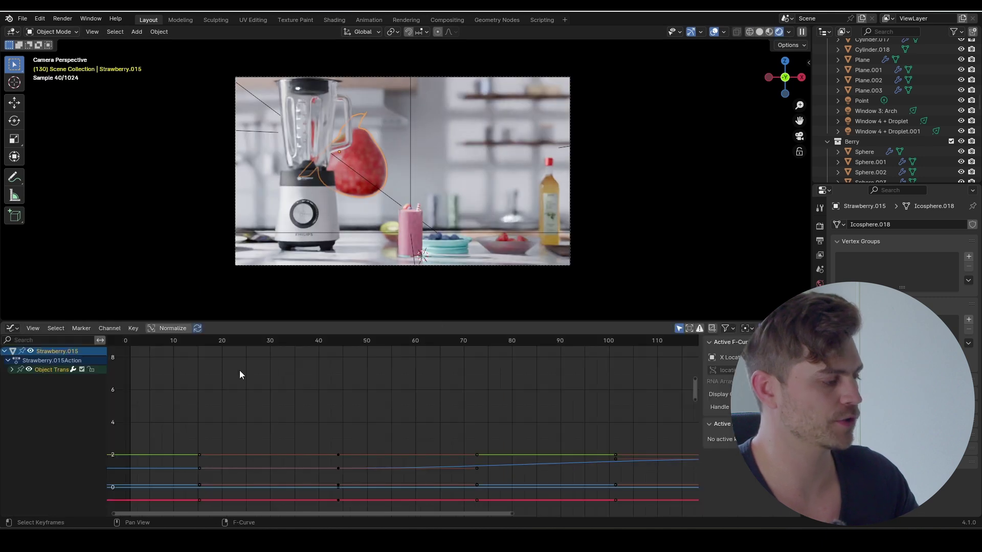
click(12, 370)
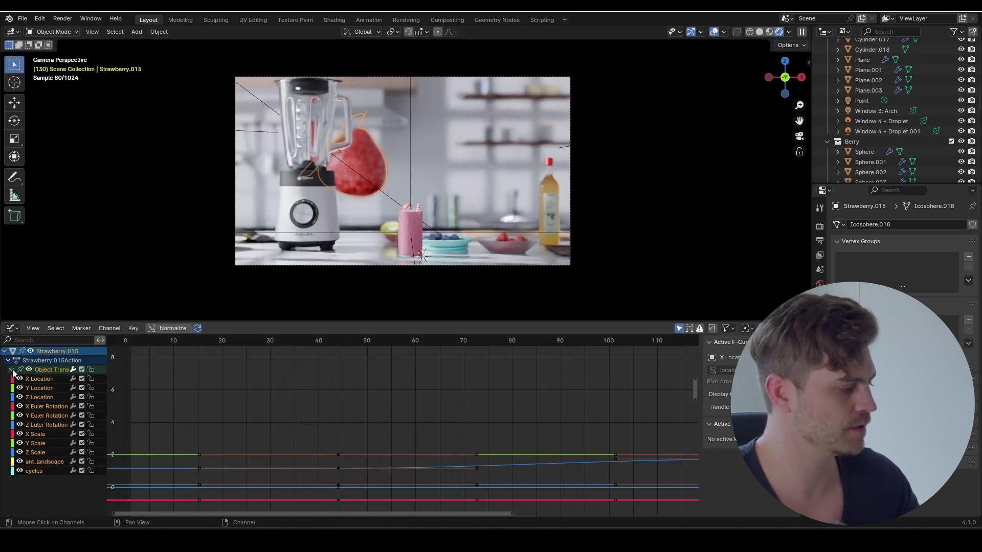
click(92, 370)
click(91, 396)
click(57, 397)
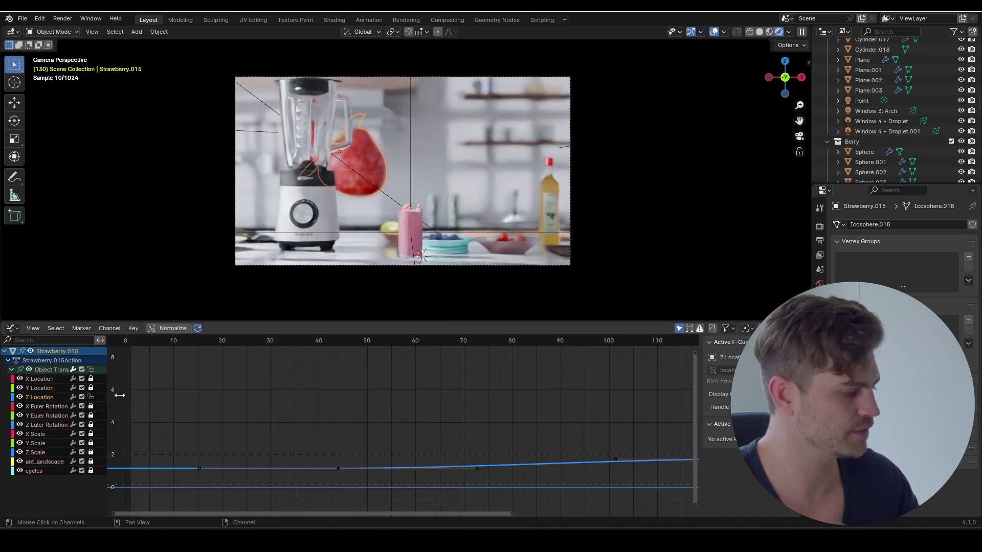
Step: Reshape the strawberry's Z Location curve handles so the rise starts fast and eases out gradually, and play back the motion
key(a)
key(KP_Decimal)
scroll(351, 440, down, 4)
drag(383, 465, 346, 499)
key(g)
click(296, 381)
click(271, 340)
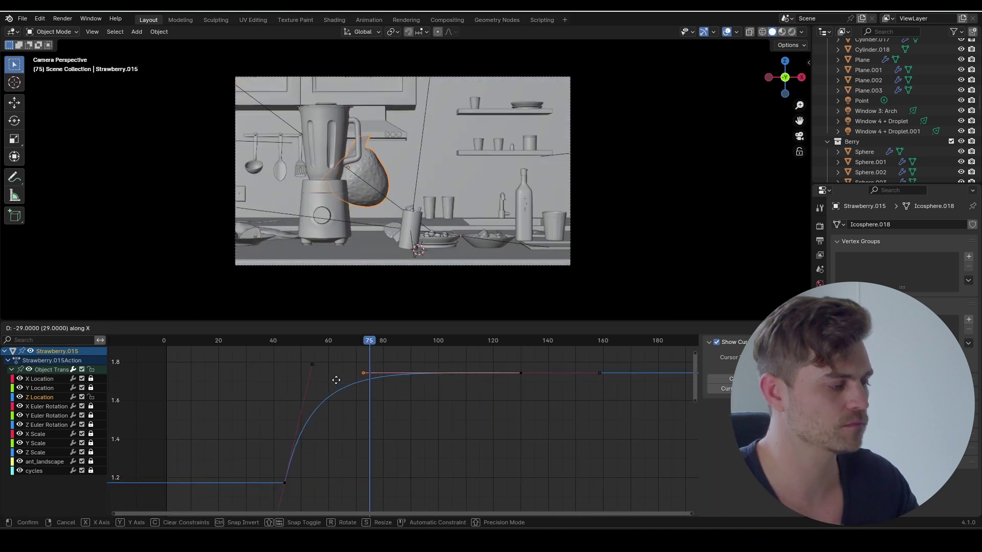
click(296, 358)
click(275, 344)
key(space)
key(space)
Step: At frame 91, rotate the foreground strawberry around its local Z axis and keyframe it
key(r)
key(z)
key(z)
click(385, 281)
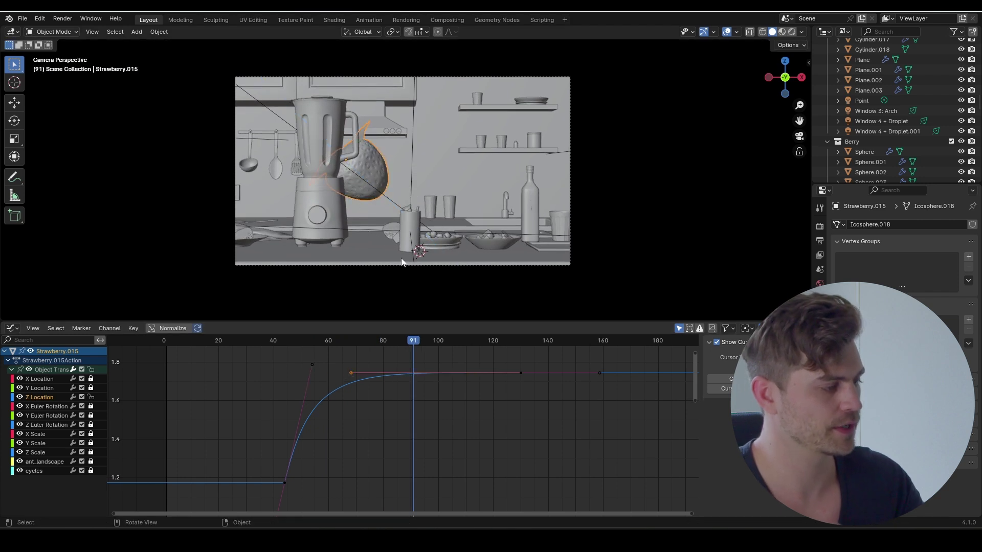
key(k)
click(377, 276)
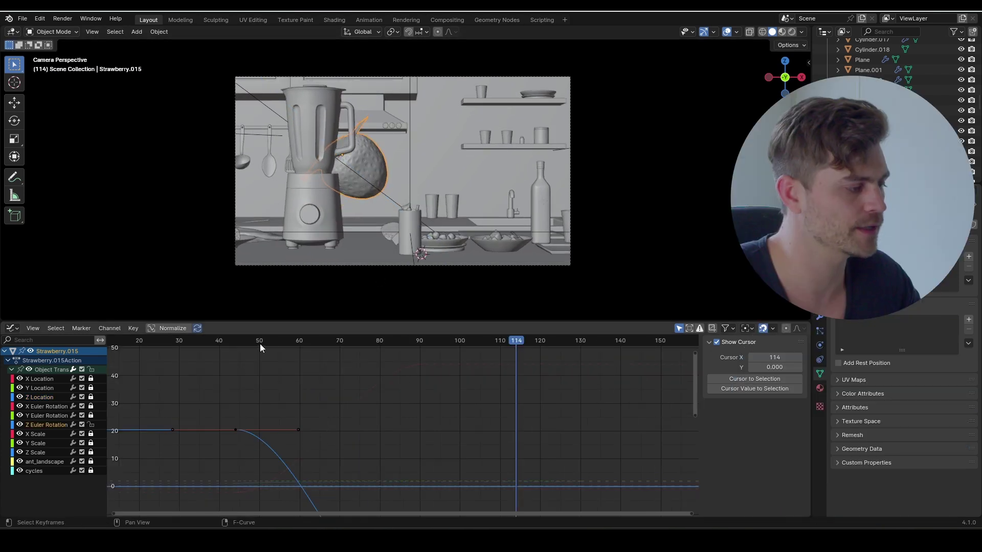
Step: Play back the strawberry's rotation from frame 48 and examine its full Z Euler Rotation curve
click(254, 343)
key(space)
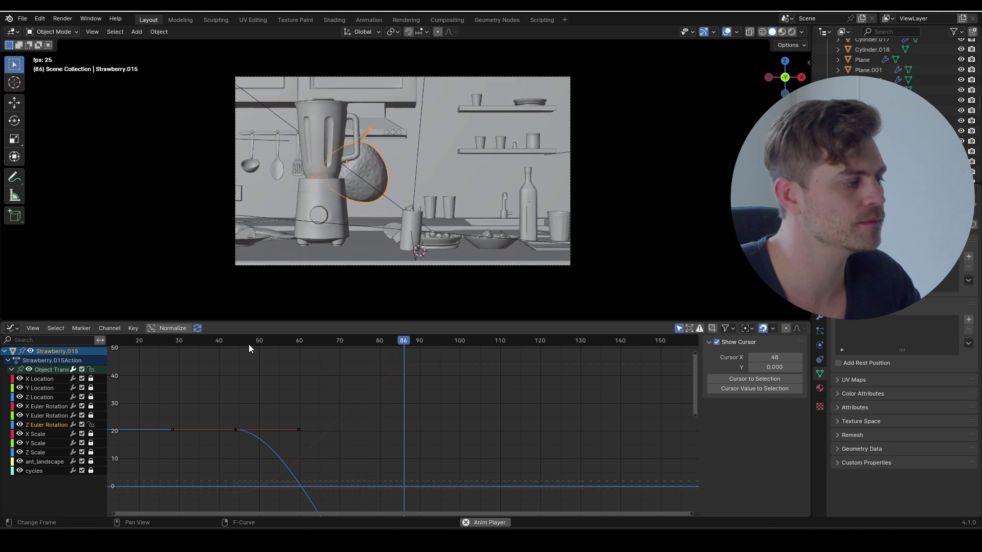
key(space)
key(Home)
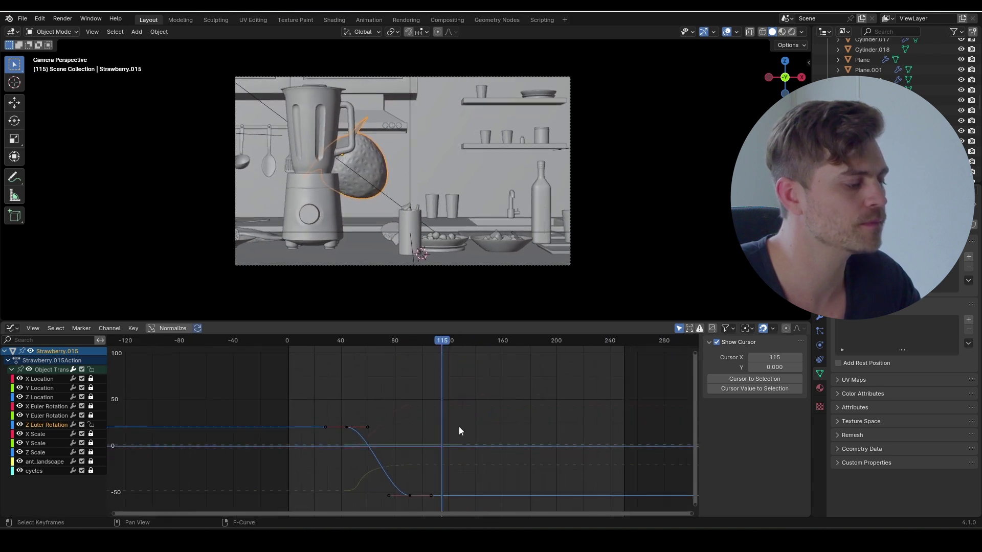
scroll(455, 399, up, 2)
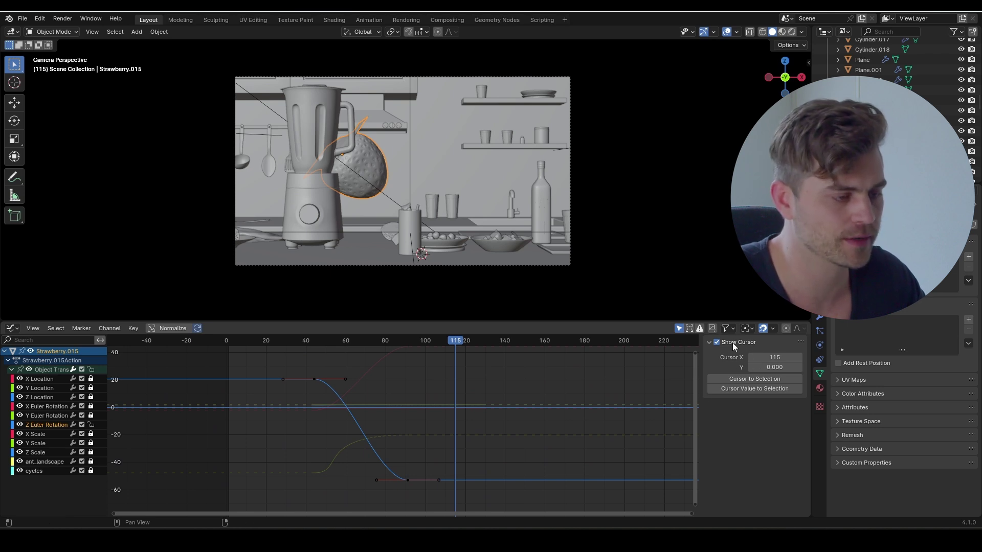
Step: Add a Cycles modifier to the strawberry's Z Euler Rotation curve and play back the repeated motion
click(41, 423)
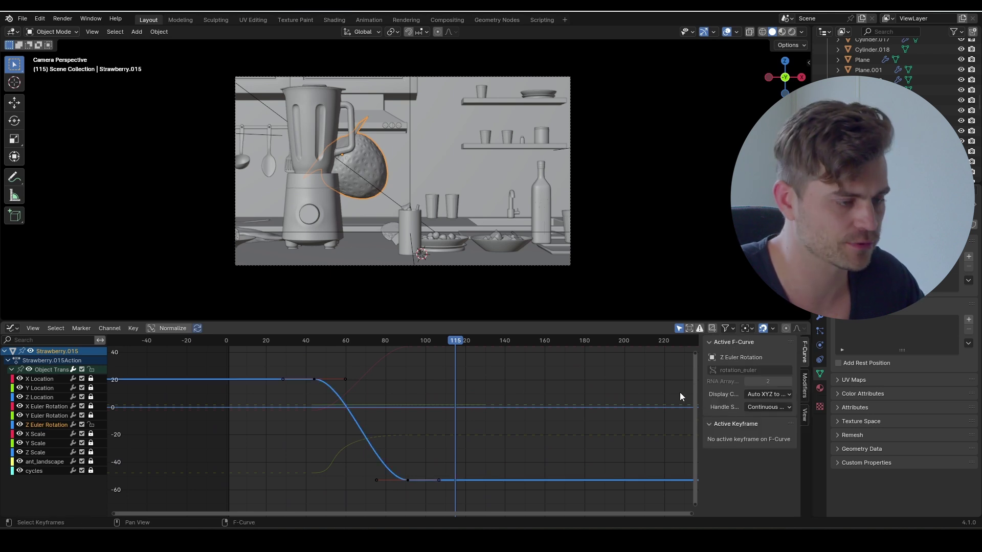
click(804, 384)
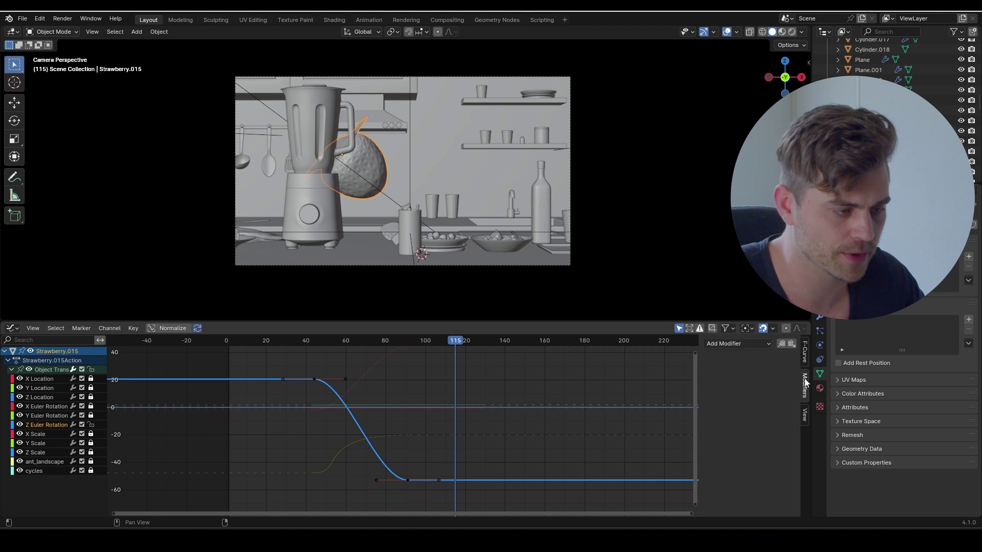
click(749, 344)
click(750, 390)
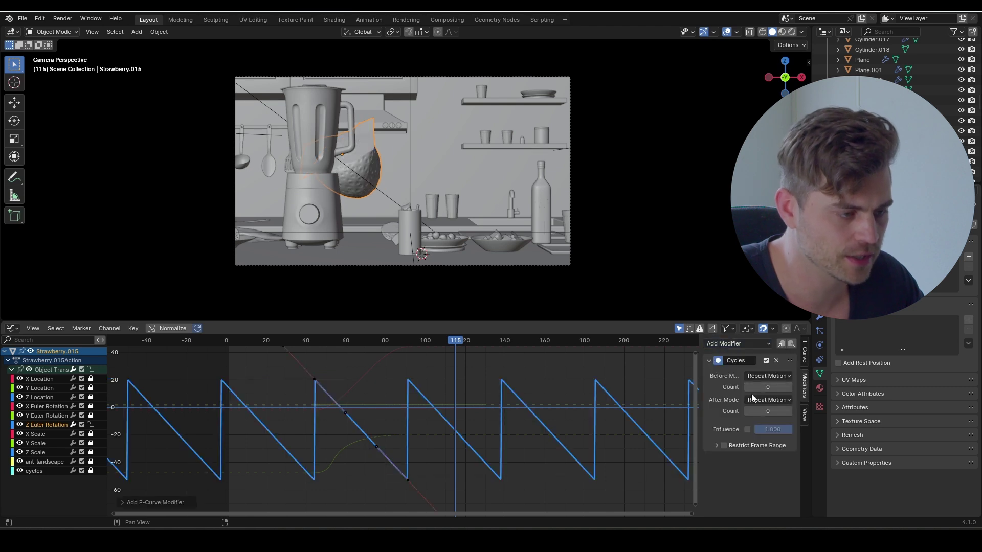
key(space)
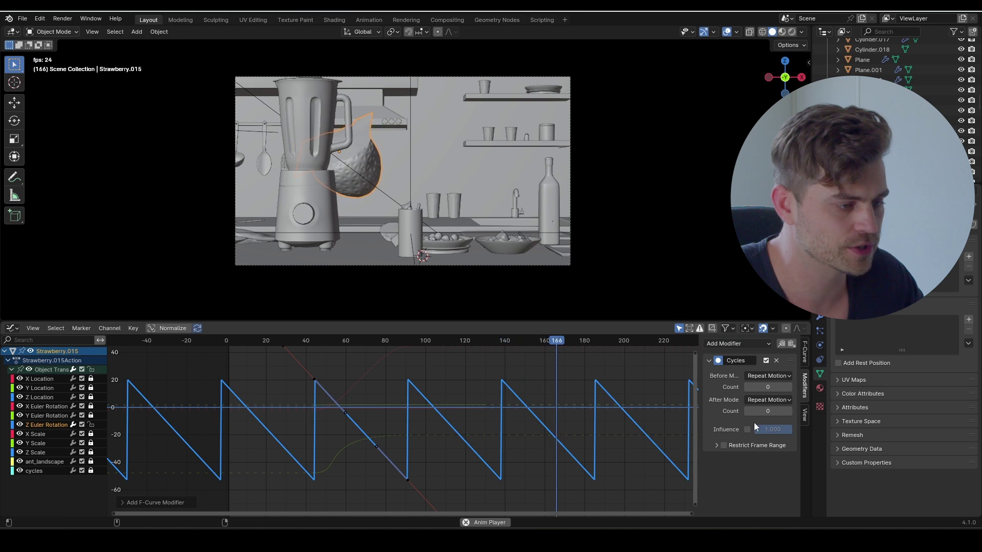
key(space)
Step: Set the Cycles modifier's After Mode to Repeat with Offset and replay the animation
click(776, 401)
click(786, 435)
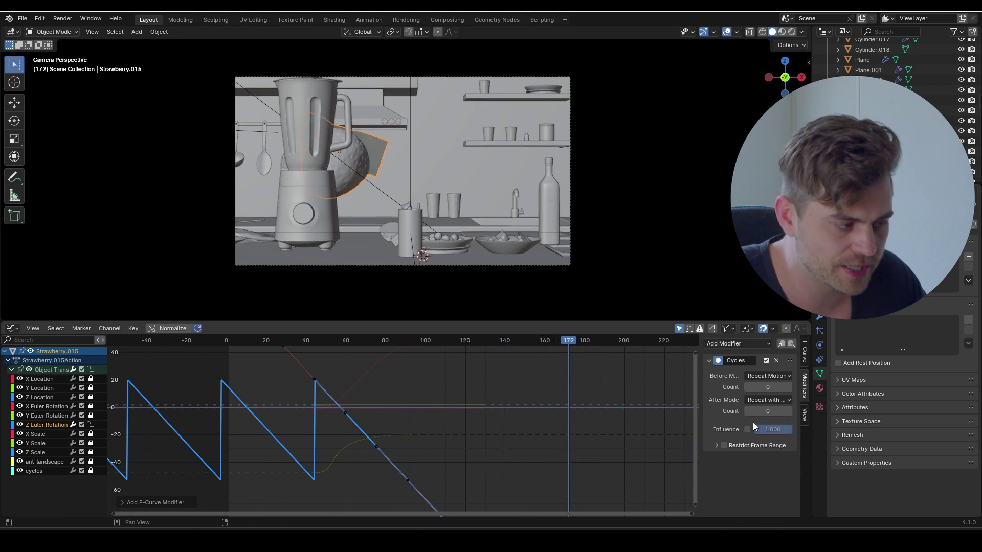
key(space)
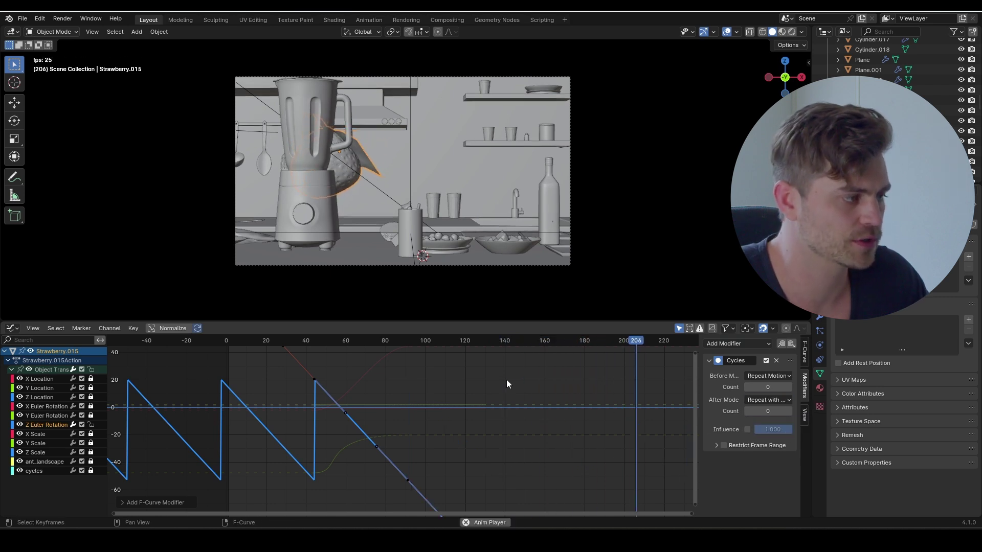
key(space)
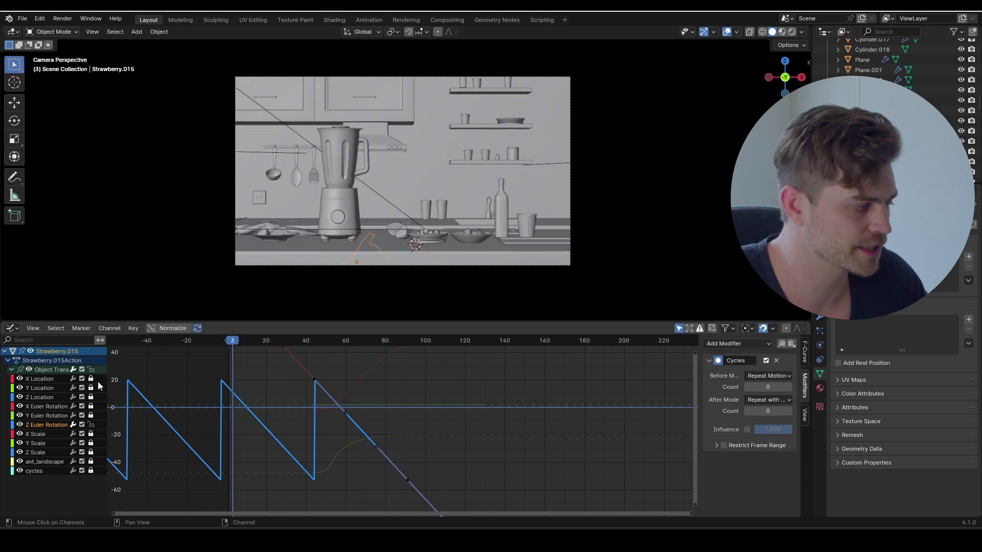
Step: Unlock the strawberry's Y and X Euler Rotation curves, apply the copied Cycles modifier to both and play back the animation
click(60, 416)
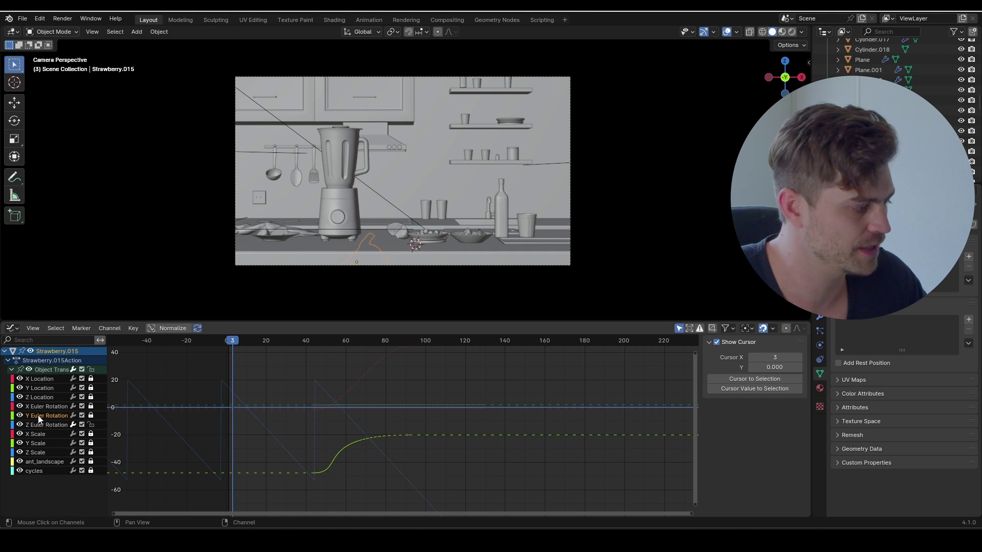
key(Tab)
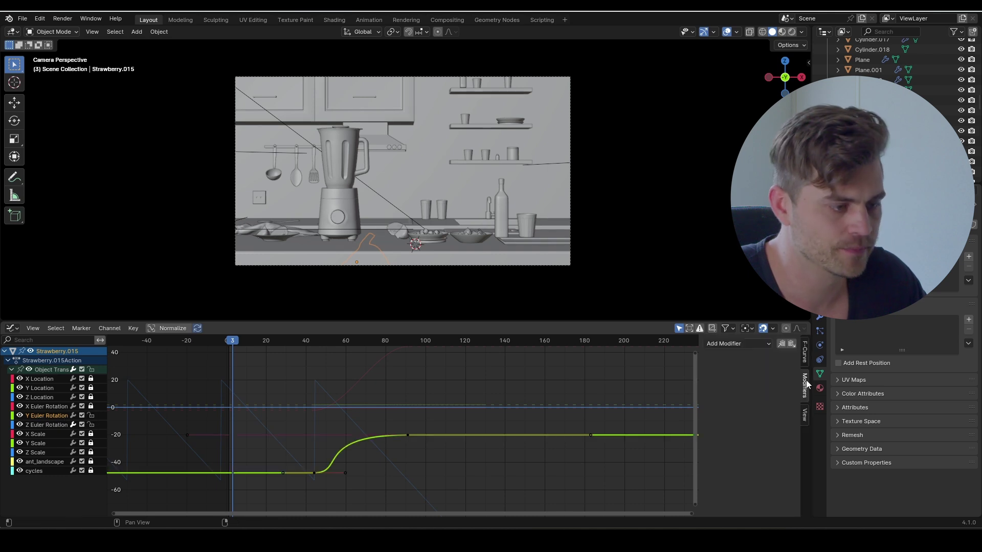
click(791, 344)
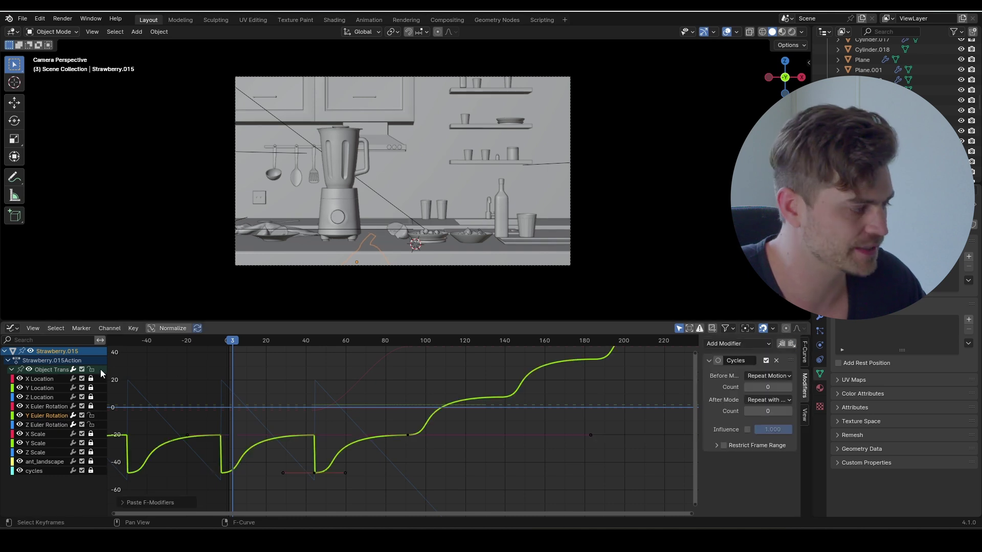
click(51, 407)
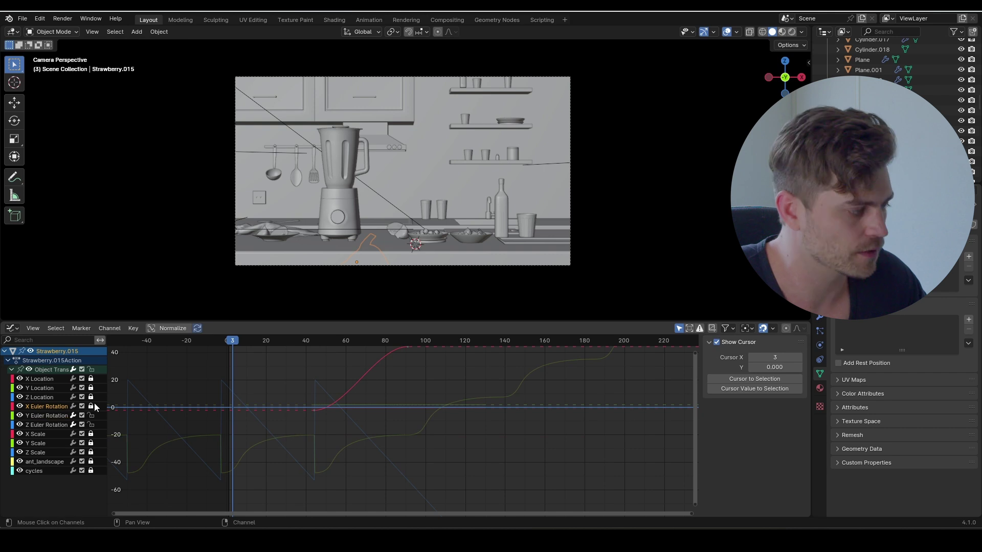
key(Tab)
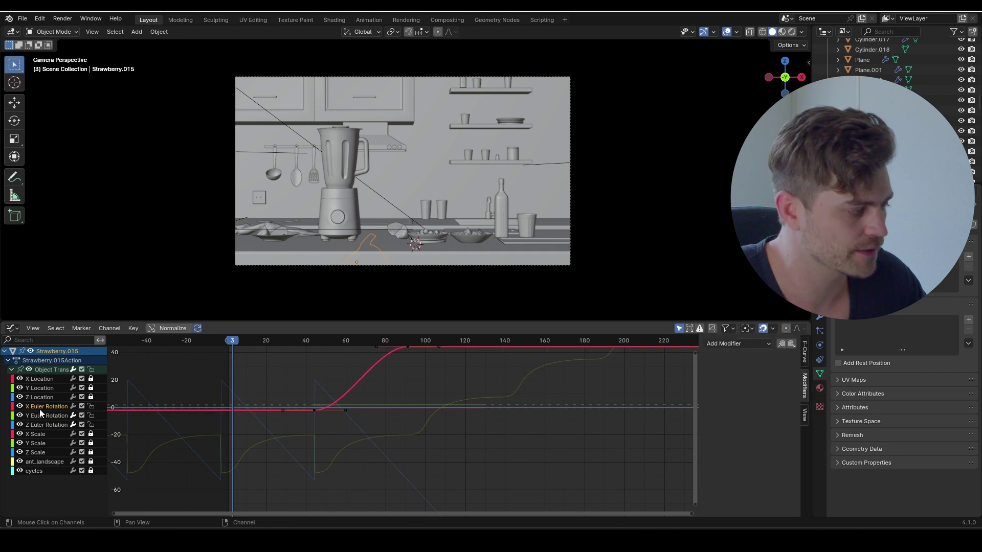
click(783, 345)
key(space)
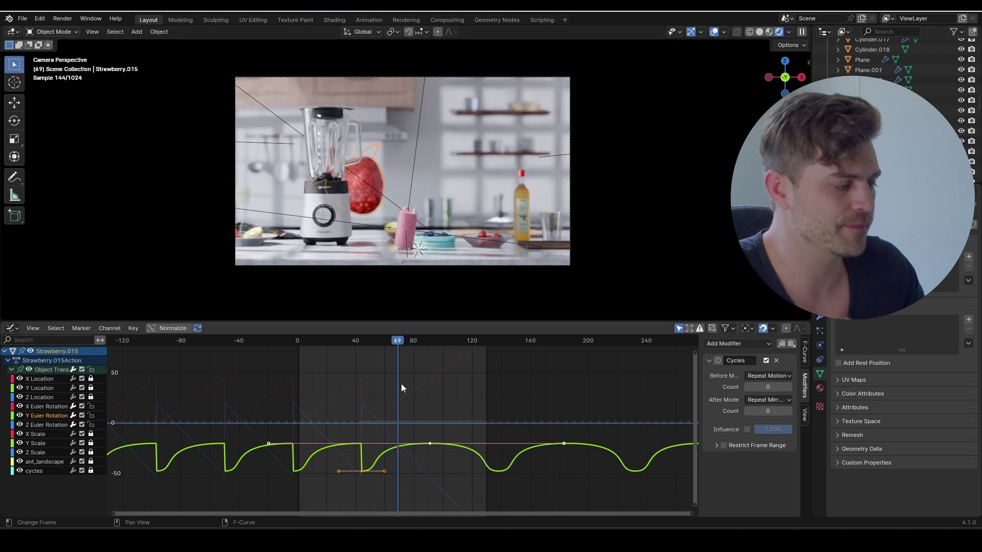
Step: Duplicate the half kiwi on the counter and move the copy out toward the camera, beside the foreground strawberry
middle_drag(429, 245, 330, 257)
scroll(357, 218, up, 4)
click(330, 258)
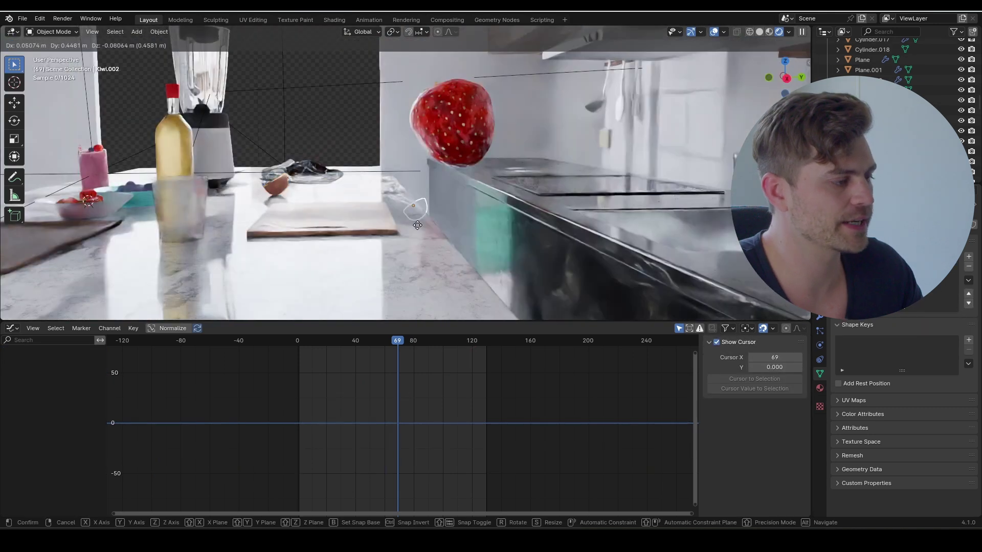
click(464, 243)
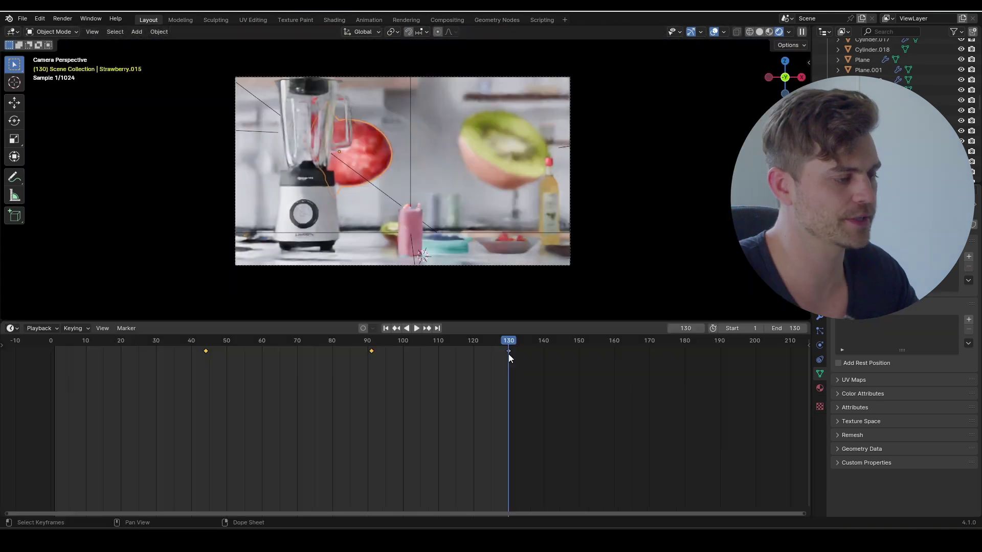
Step: At frame 44, move the foreground kiwi down about 0.6 m along global Z, out of the camera's view, and keyframe it
click(483, 161)
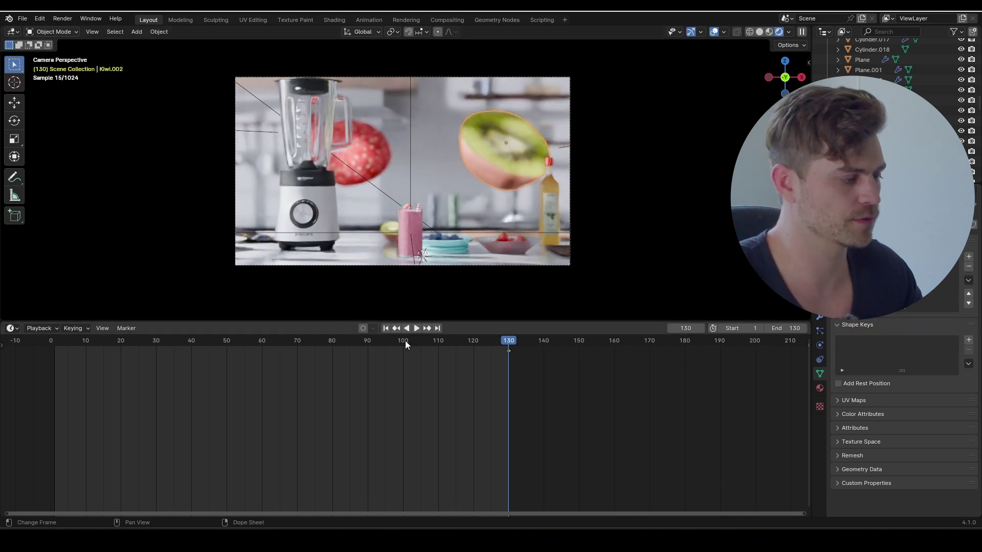
key(ctrl+z)
click(206, 342)
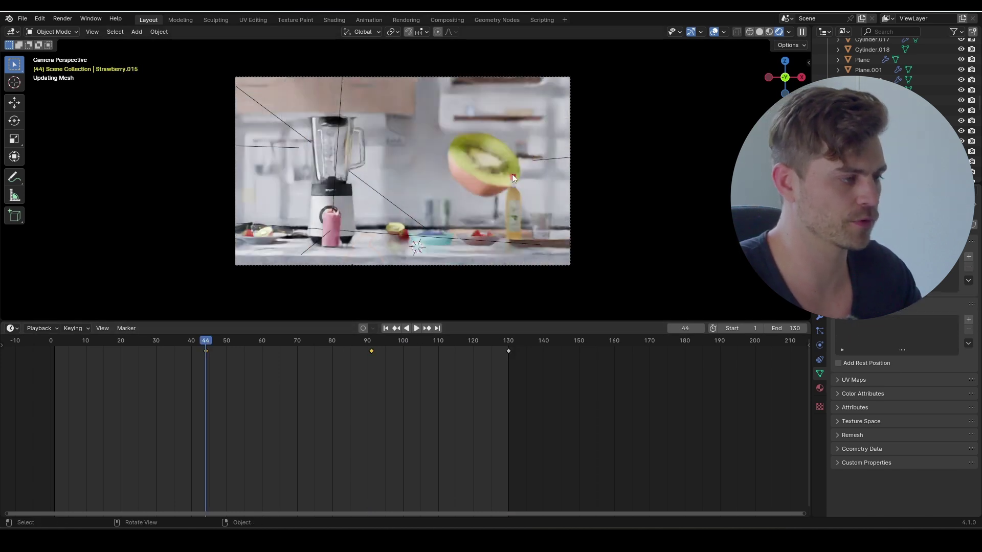
click(498, 169)
key(g)
key(z)
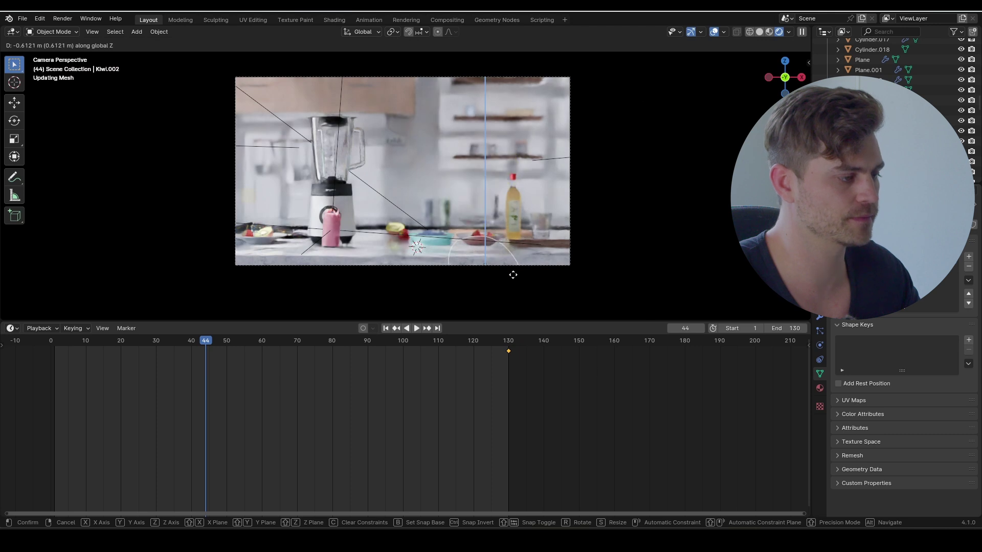
click(463, 302)
key(i)
Step: At frame 90, rotate the foreground kiwi about 31° around its local X axis
click(366, 342)
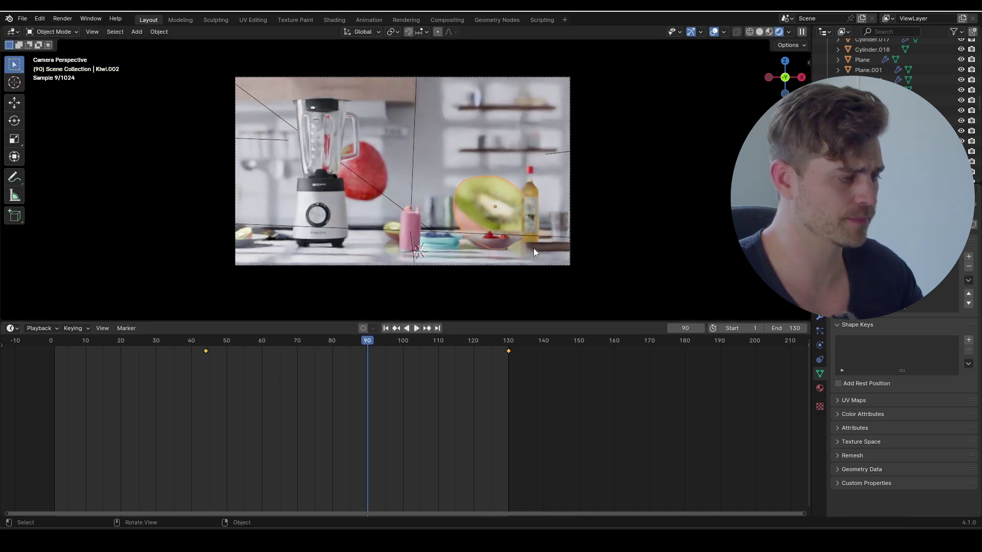
key(r)
key(x)
key(x)
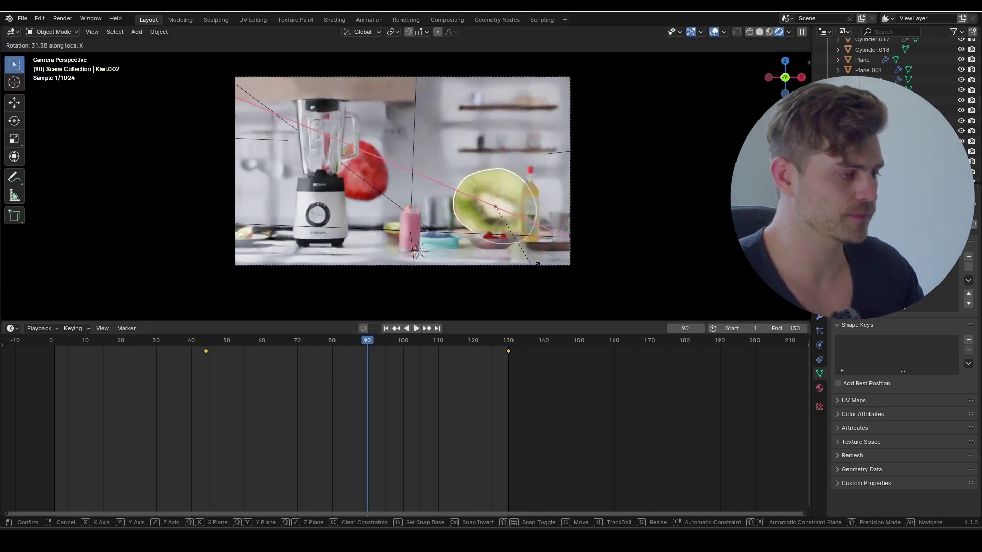
click(541, 255)
Step: Rotate the kiwi 33.8° around the view's Z axis and insert a keyframe at frame 90
key(r)
key(z)
key(z)
key(z)
click(523, 248)
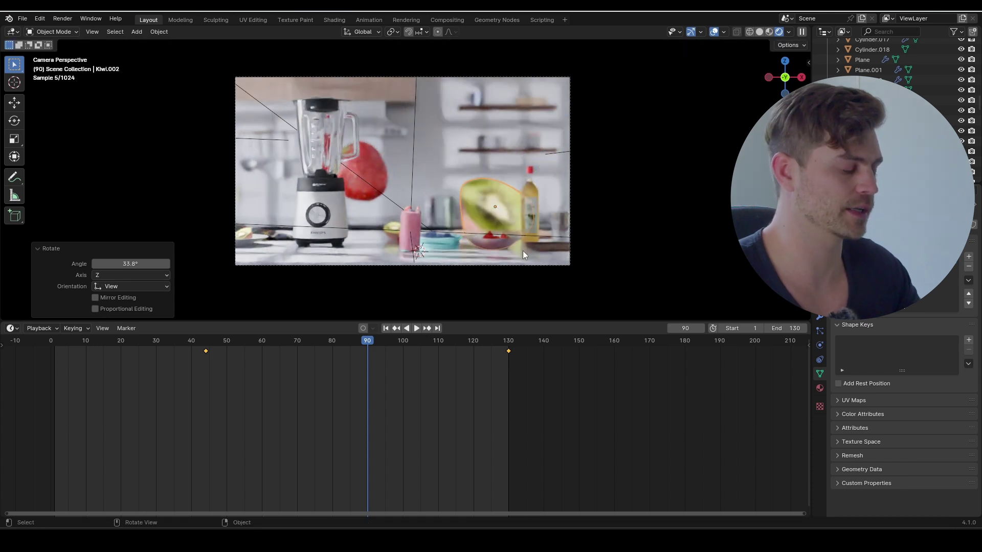
key(k)
click(522, 250)
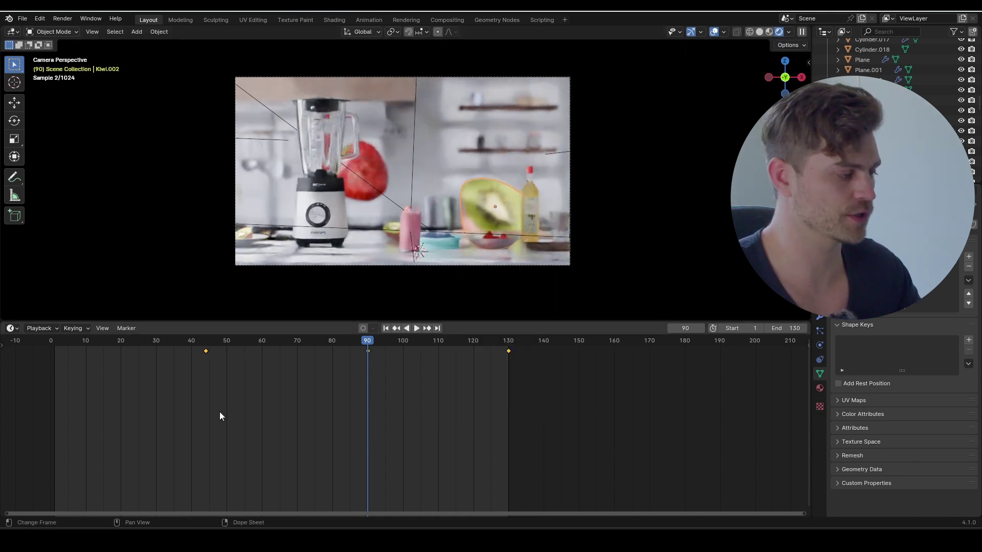
Step: Open the kiwi's curves in the Graph Editor and lock every channel except Z Location
key(ctrl+Tab)
click(11, 370)
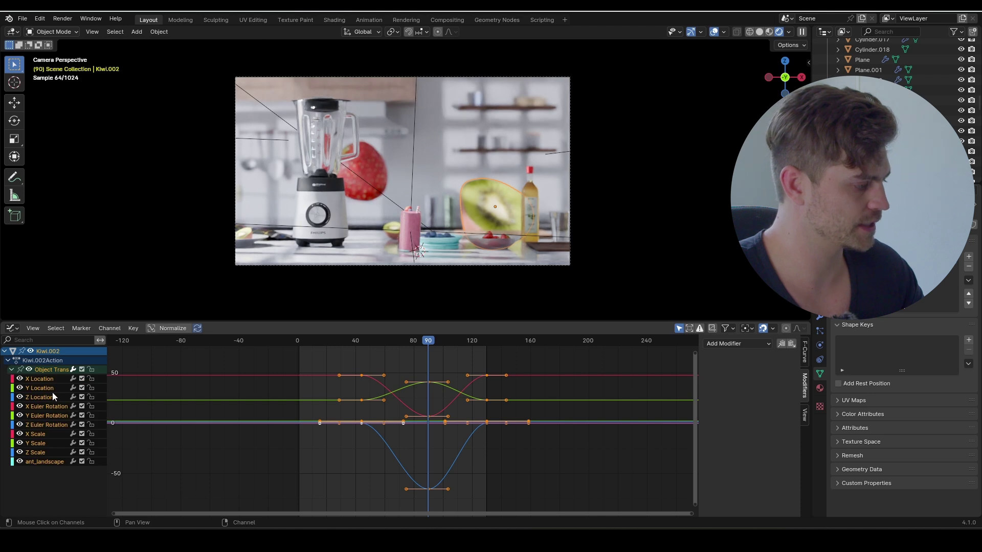
click(57, 397)
click(90, 370)
click(90, 397)
Step: Reshape the handles of the kiwi's Z Location curve into a steep start with a long ease-out and play it back
key(Home)
drag(390, 469, 344, 496)
key(g)
click(250, 369)
drag(474, 358, 412, 386)
key(g)
click(332, 385)
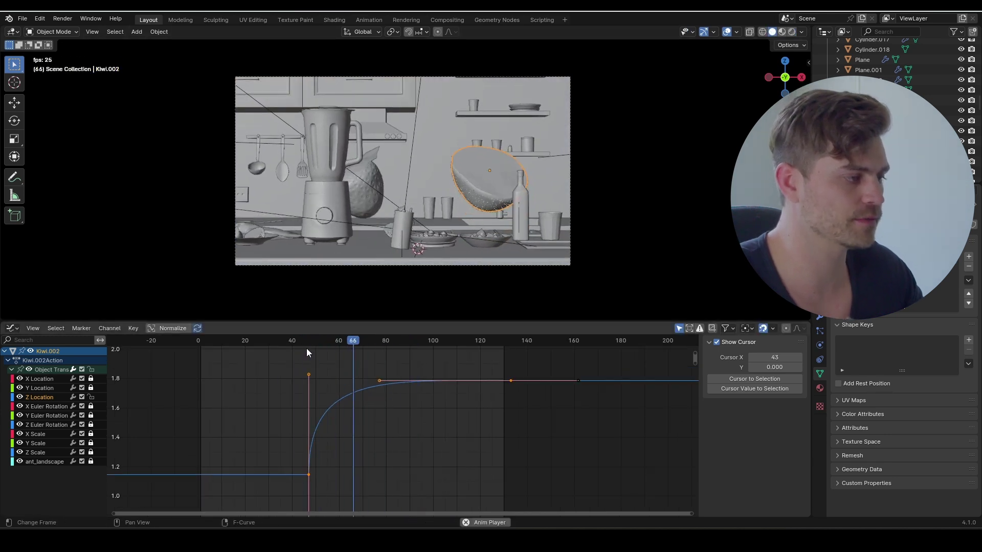
Step: Lock the kiwi's Z Location, unlock its three Euler Rotation channels, and delete the X Euler Rotation keyframe at frame 130
click(91, 397)
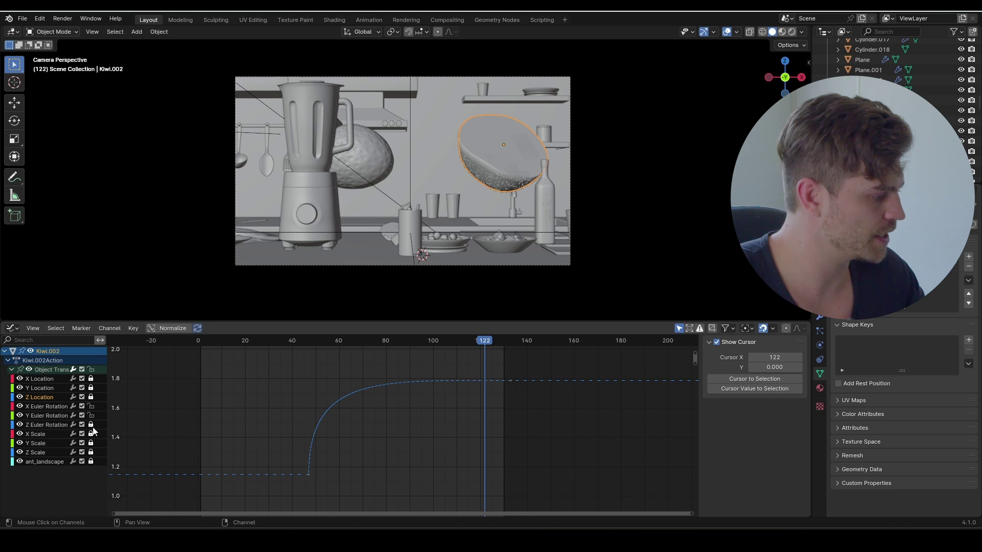
click(46, 406)
key(Home)
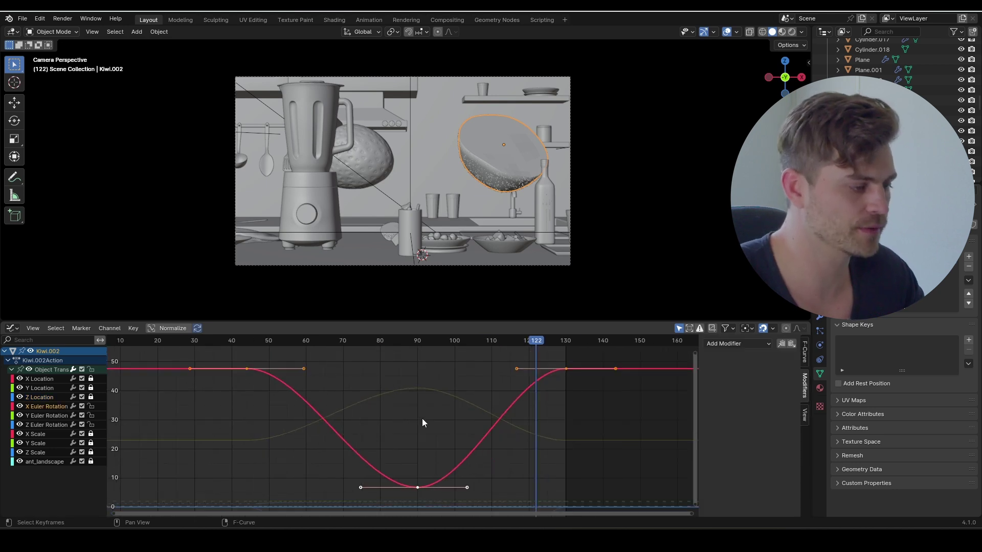
drag(564, 357, 508, 397)
key(x)
click(508, 398)
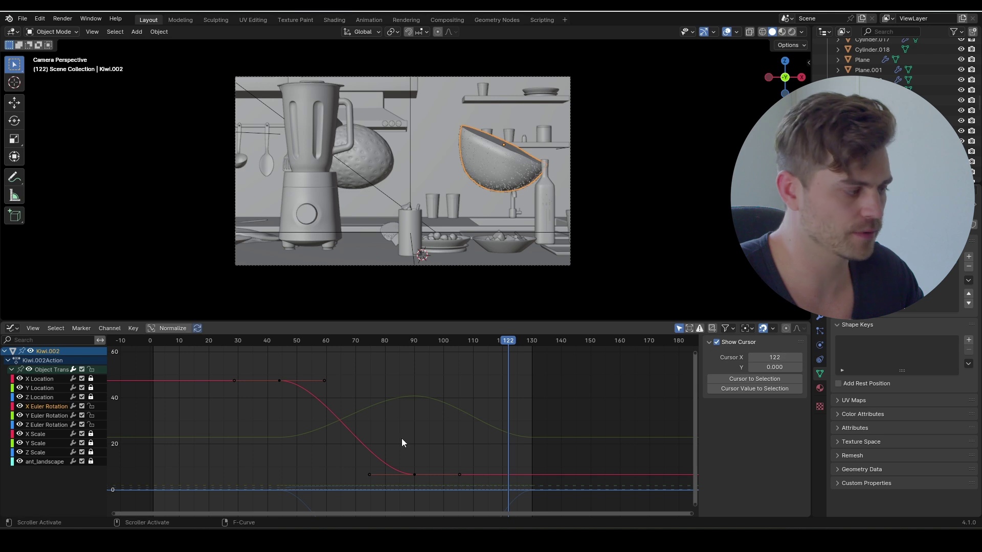
Step: Add a Cycles modifier to the kiwi's X Euler Rotation with After Mode set to Repeat with Offset, and copy the modifier
click(48, 407)
click(737, 343)
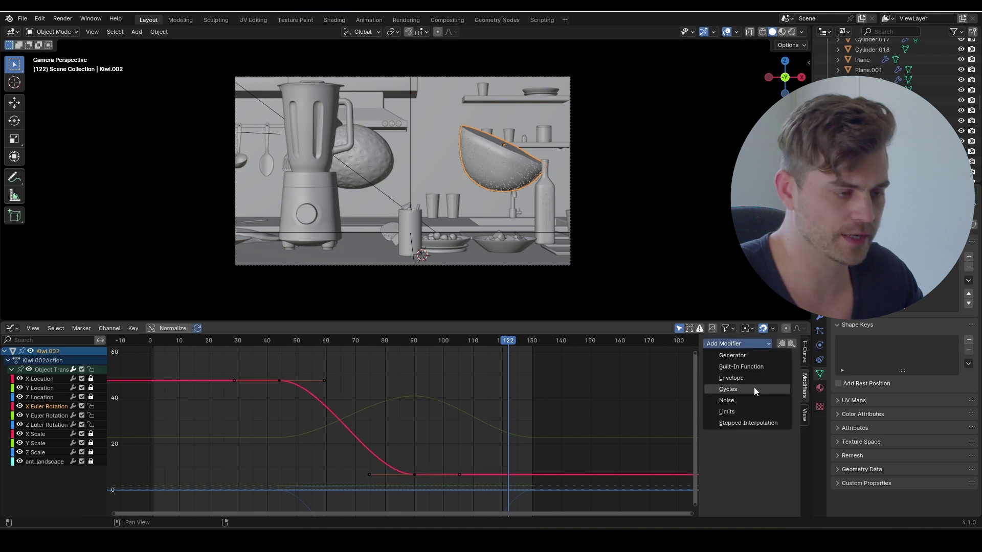
click(753, 389)
click(772, 400)
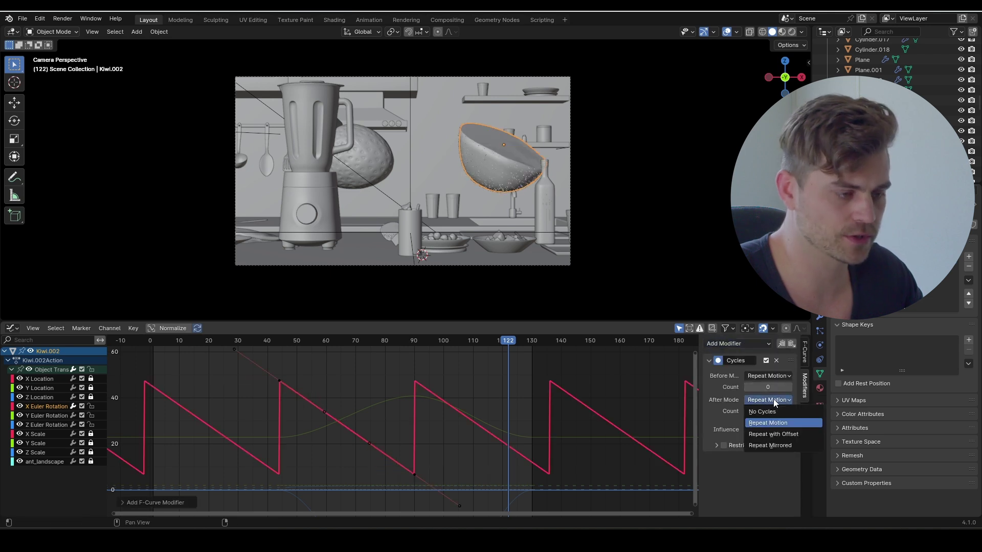
click(781, 434)
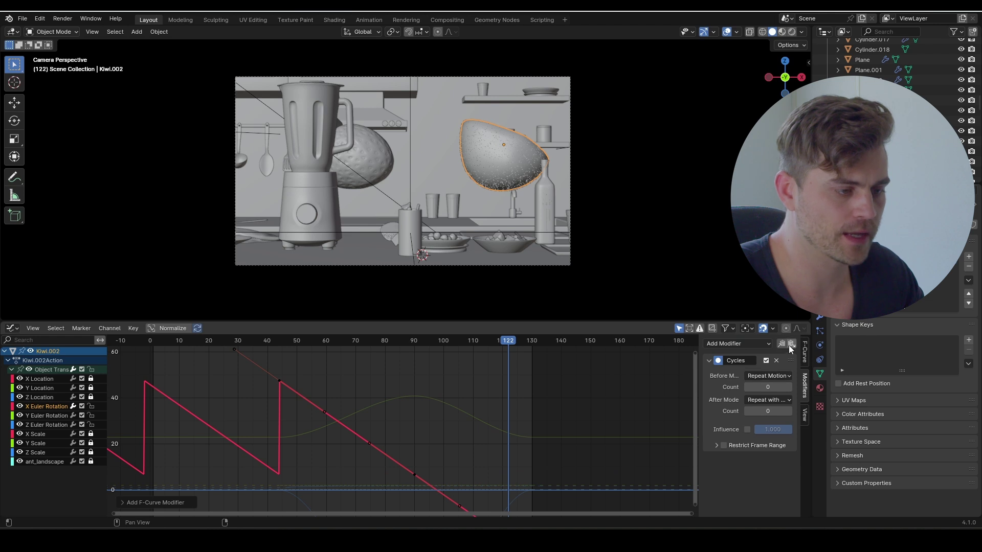
click(782, 344)
Step: Delete the kiwi's Y Euler Rotation keyframe at frame 130 and paste the copied Cycles modifier onto that channel
click(57, 414)
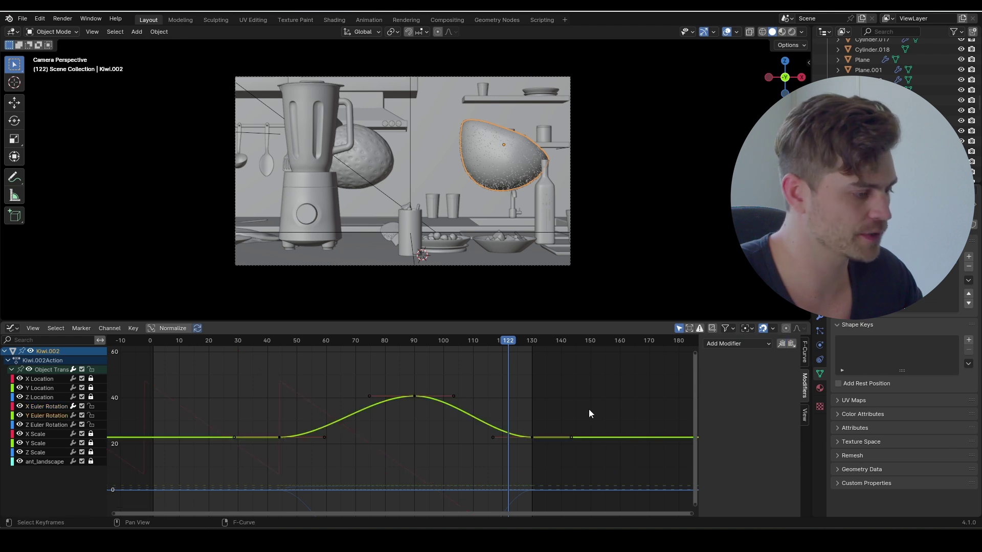
drag(591, 407, 511, 465)
key(x)
click(511, 465)
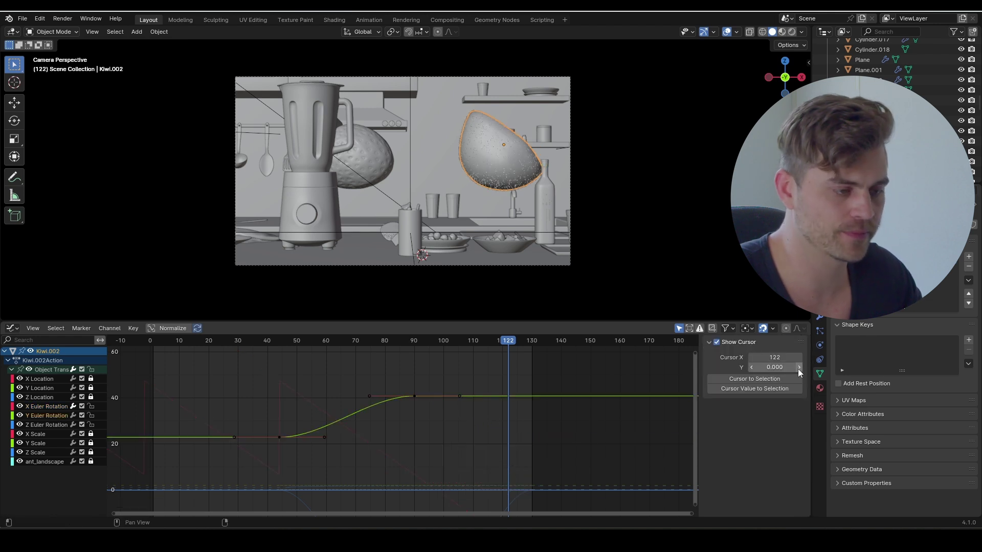
click(35, 417)
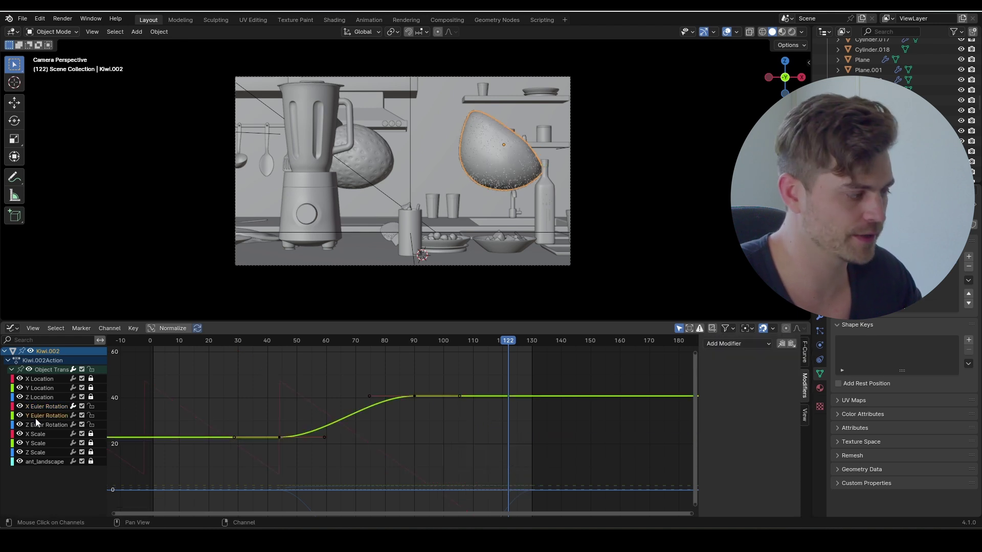
click(752, 343)
click(789, 344)
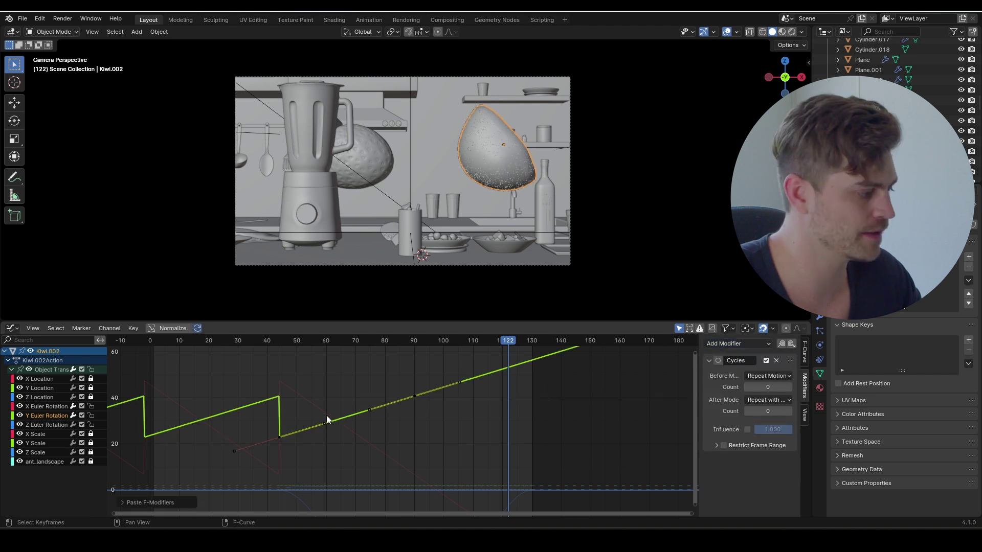
scroll(324, 417, down, 3)
Step: Delete the kiwi's Z Euler Rotation keyframe at frame 130 and paste the copied Cycles modifier onto that channel
click(48, 425)
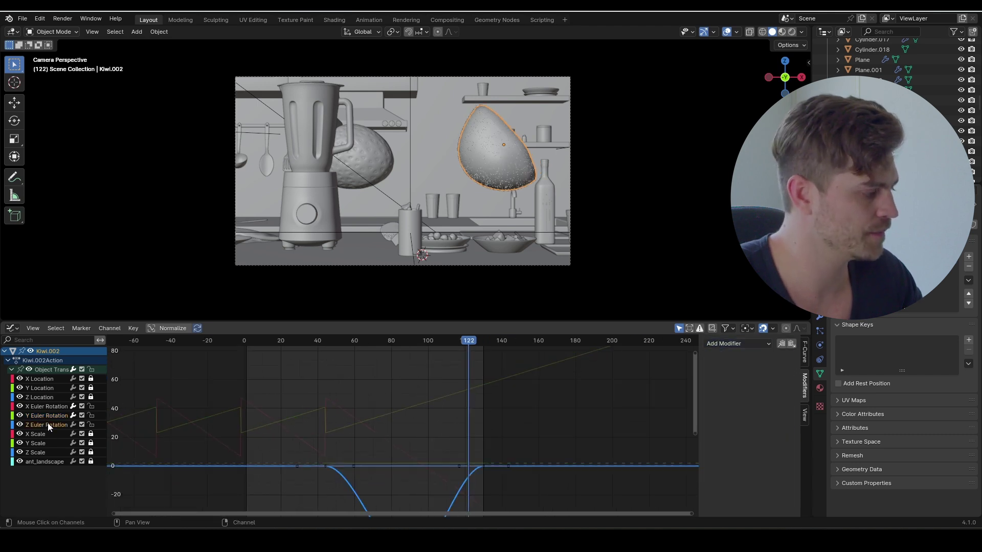
scroll(469, 413, down, 4)
drag(489, 431, 452, 465)
key(x)
click(452, 466)
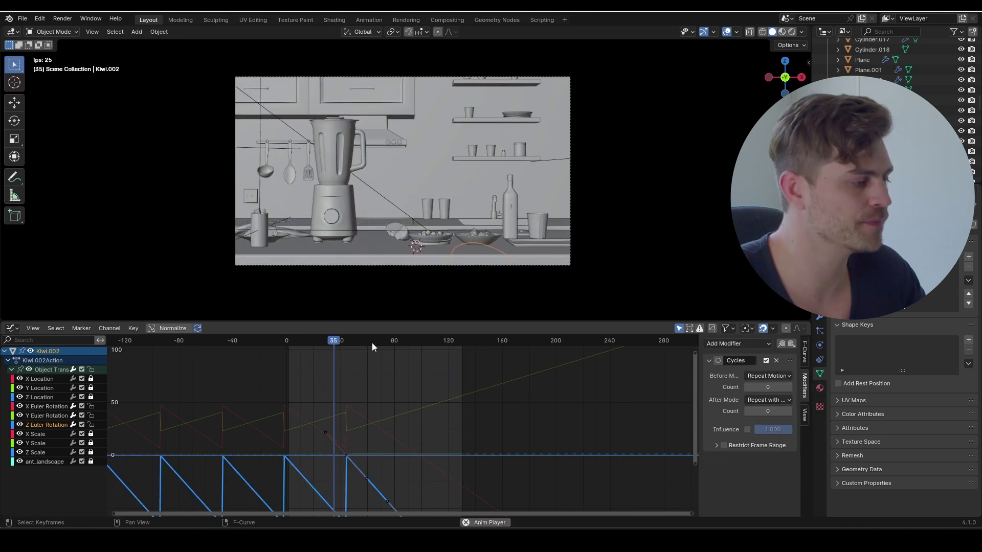